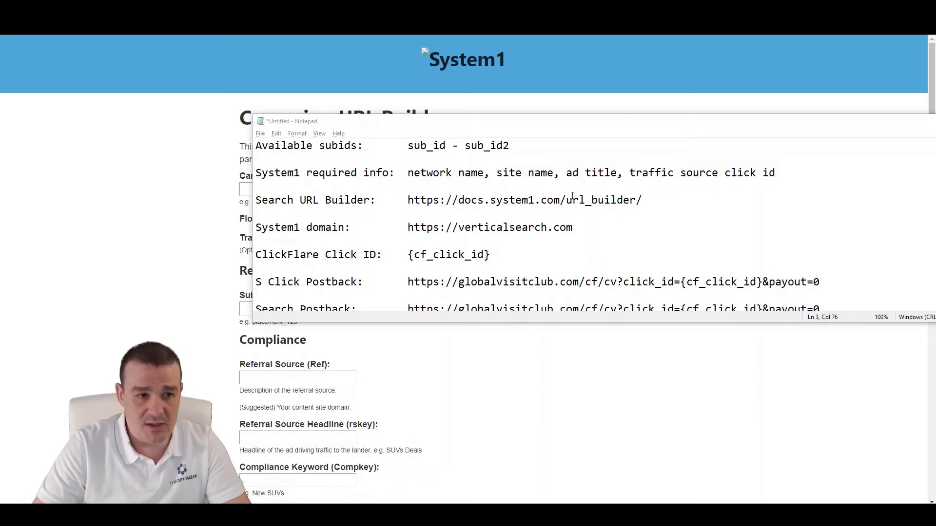
drag(589, 225, 411, 231)
drag(528, 257, 416, 255)
drag(591, 230, 410, 231)
key(ctrl+c)
click(164, 212)
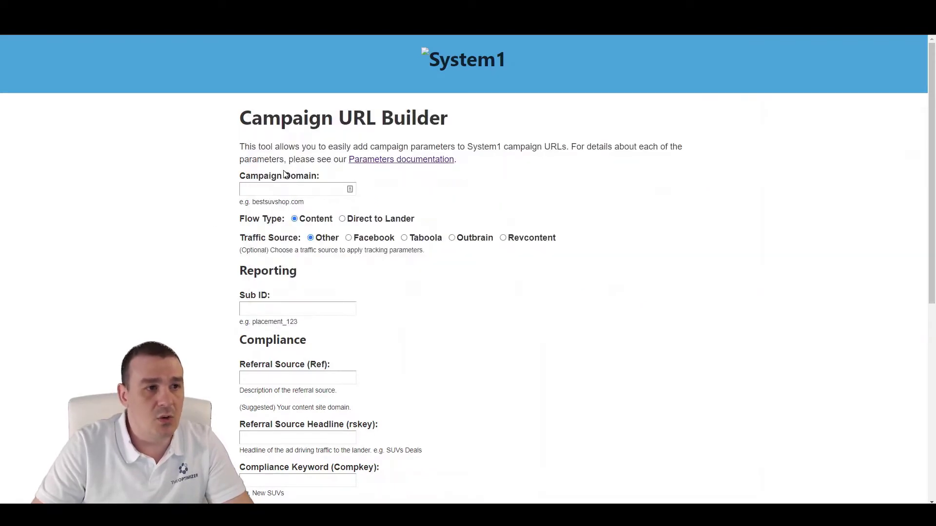
click(270, 189)
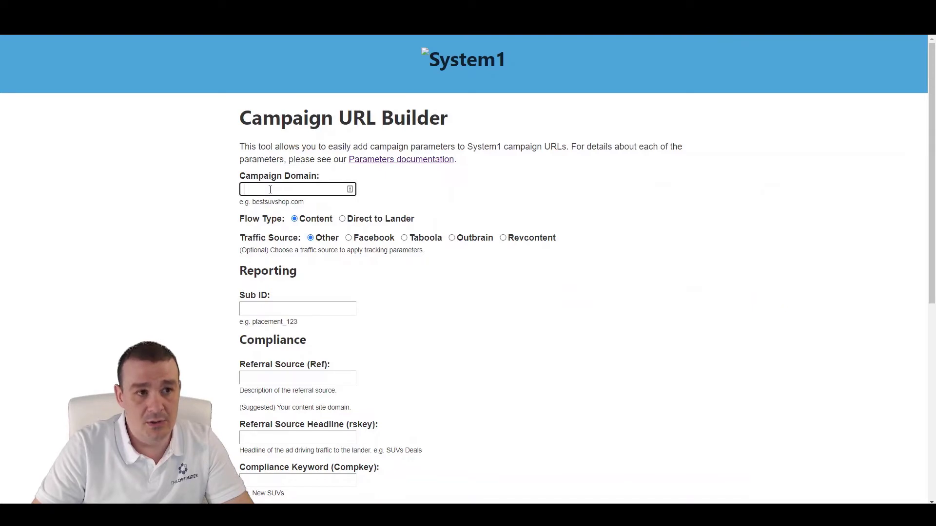
key(ctrl+v)
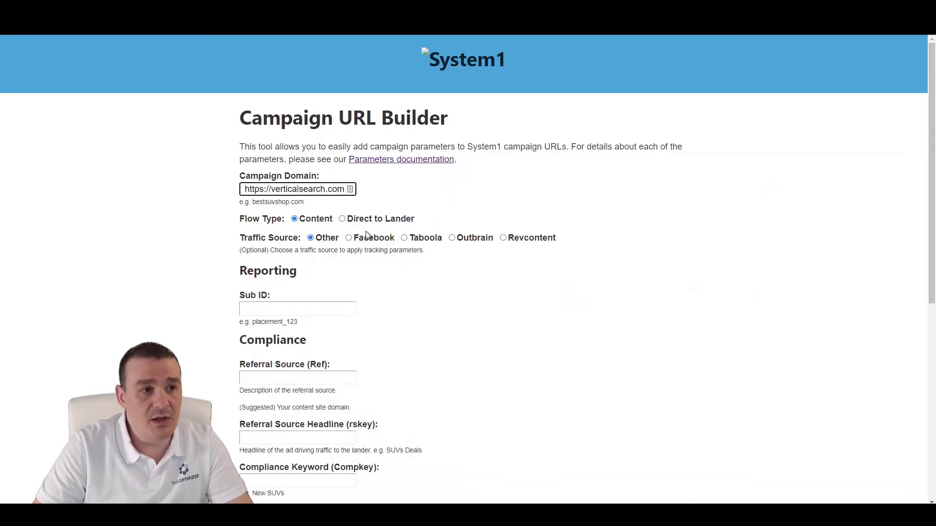
Choose the Direct to Lander flow and Taboola traffic source, and paste {cf_click_id} as the Sub ID
click(342, 220)
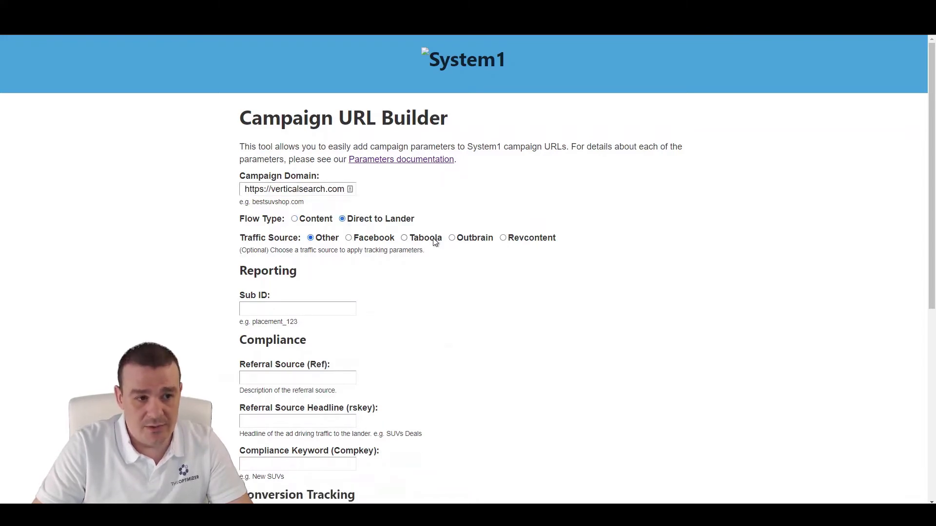
click(405, 240)
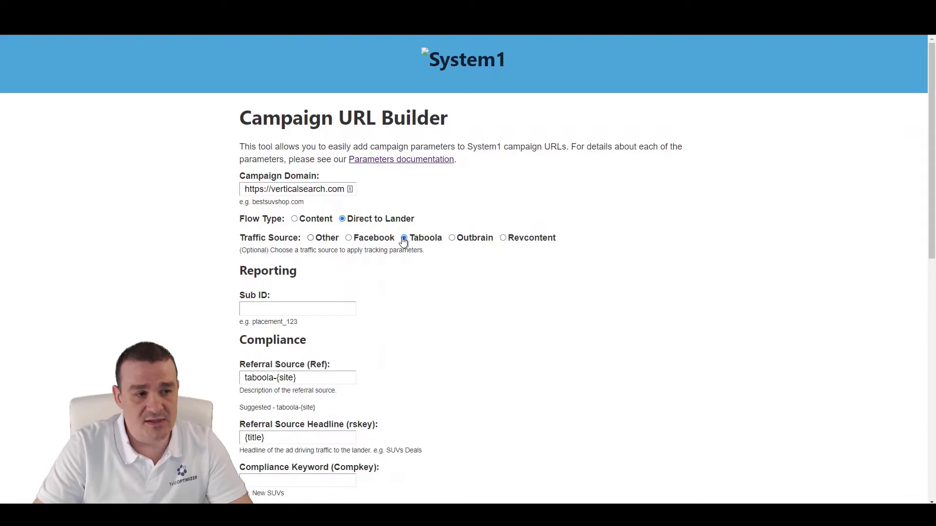
click(284, 309)
key(super+v)
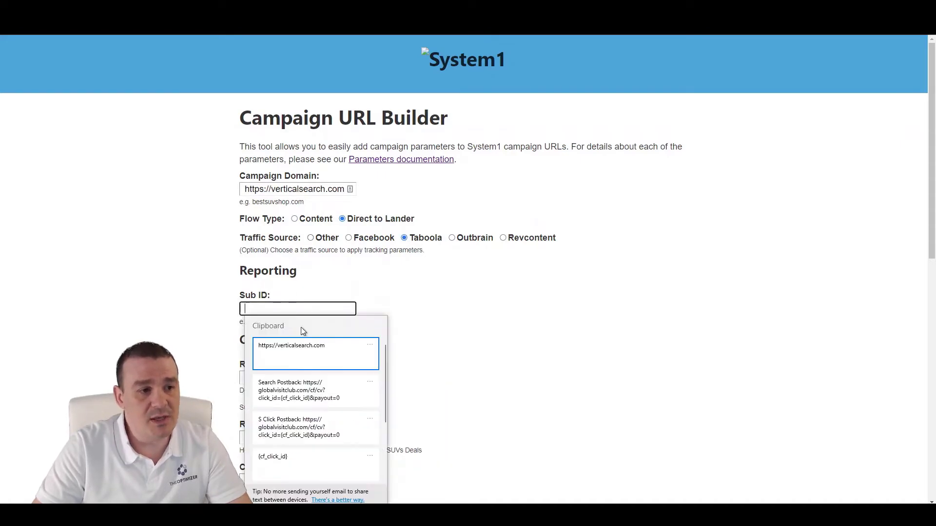
click(291, 461)
drag(305, 308, 188, 309)
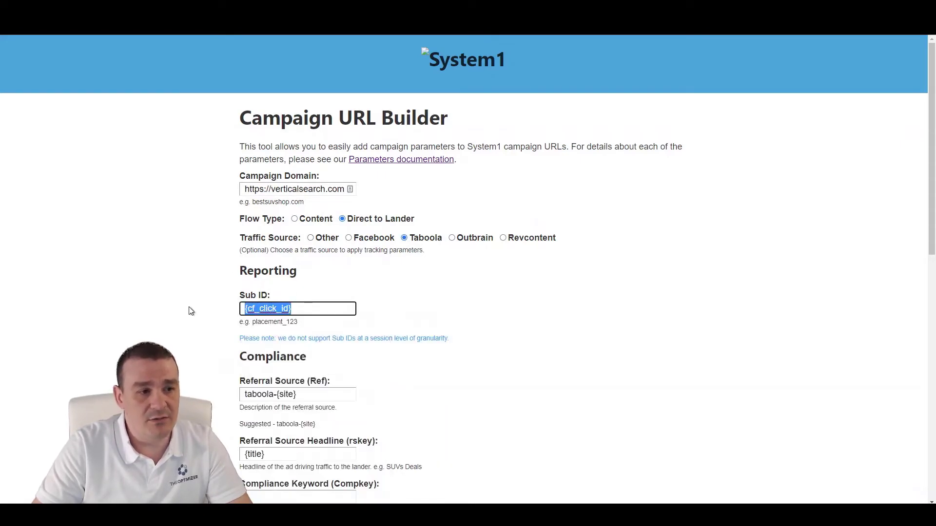
Review Ref taboola-{site} and headline {title}, then enter 'New SUVs' as the Compliance Keyword
scroll(239, 299, down, 2)
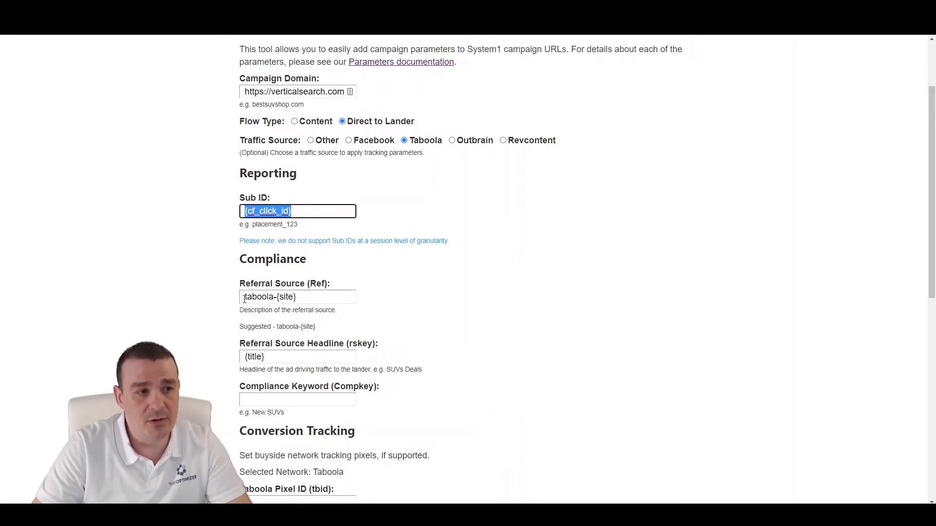
drag(244, 298, 274, 298)
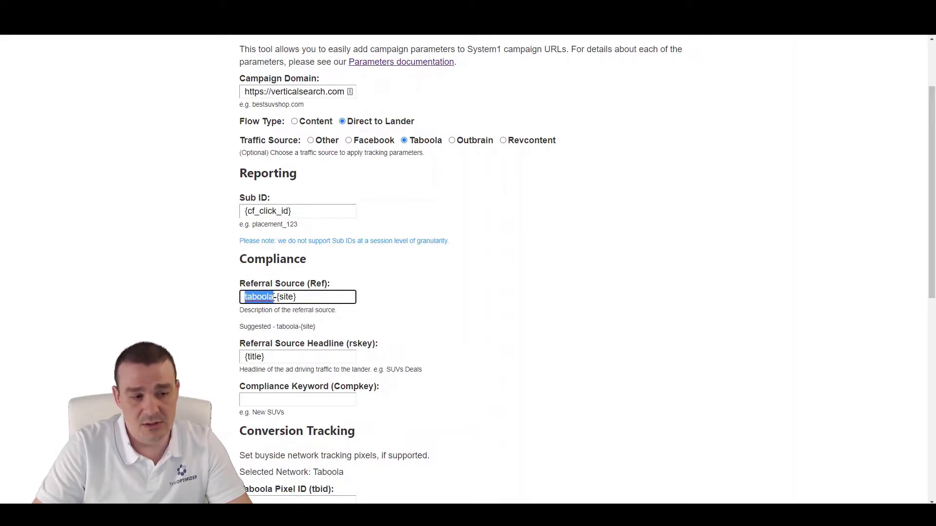
scroll(278, 292, down, 2)
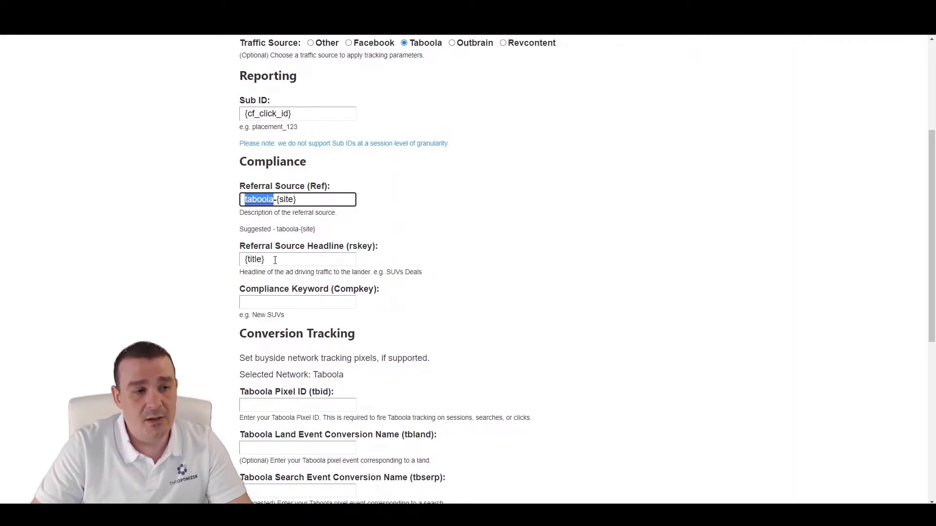
drag(267, 259, 218, 266)
drag(277, 200, 305, 201)
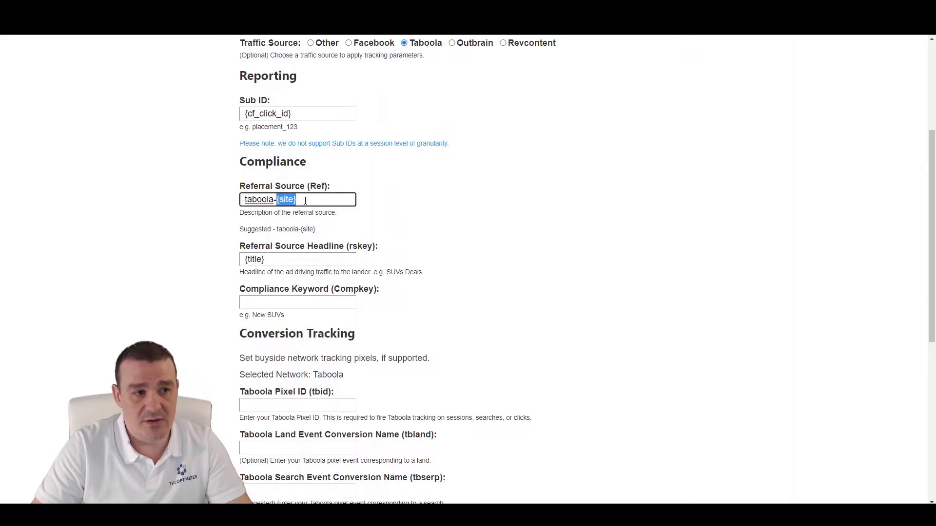
drag(274, 263, 231, 270)
click(287, 302)
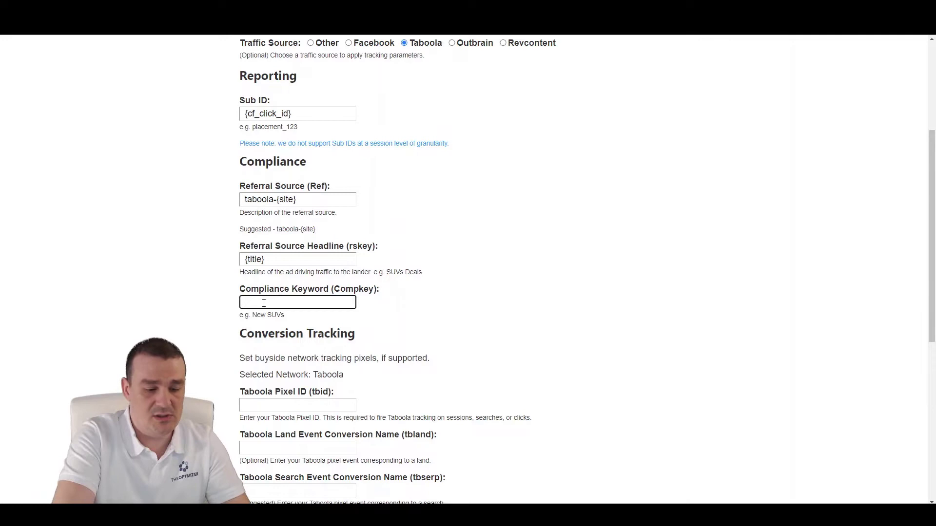
text(N)
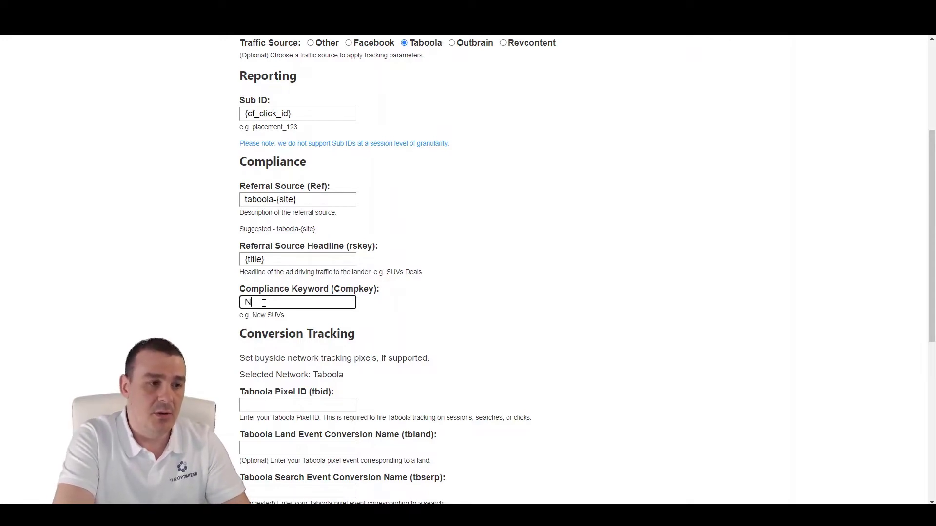
text(ew SUVs)
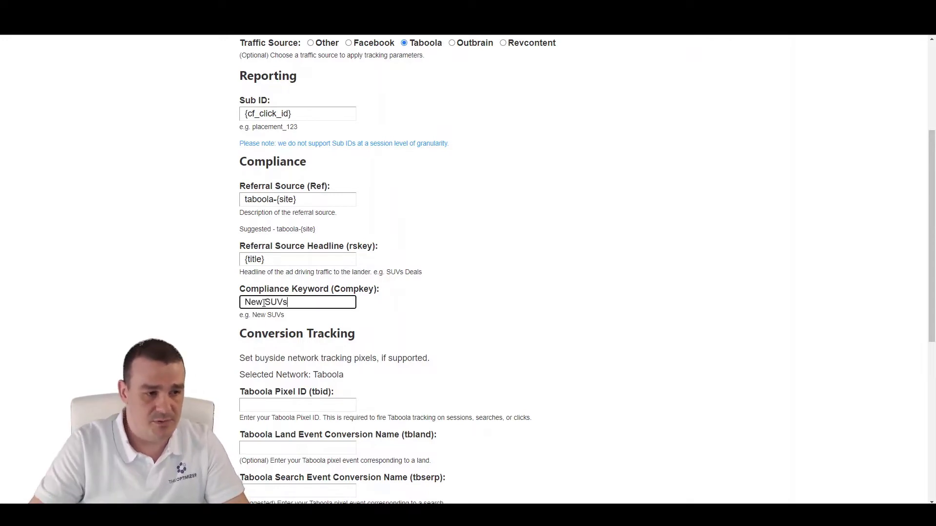
scroll(317, 305, down, 7)
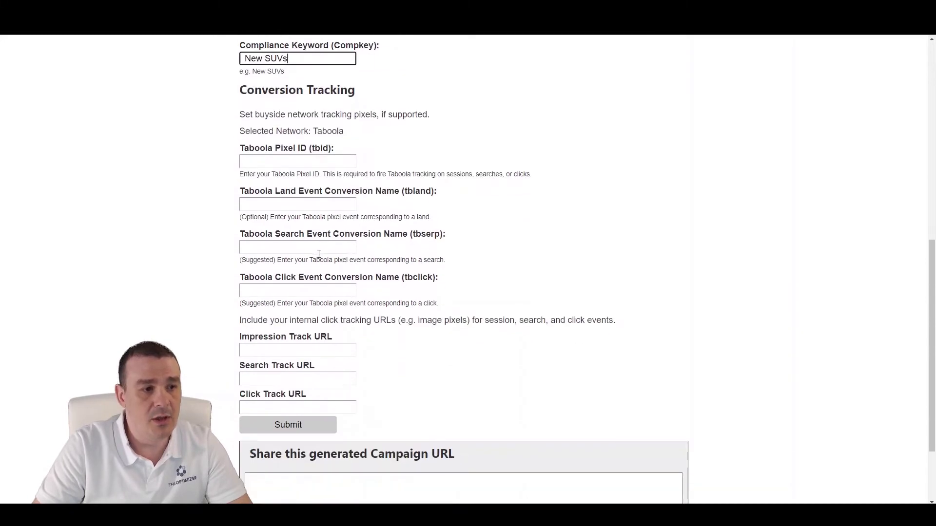
Leave the Click, Search and Impression Track URL fields empty
click(265, 309)
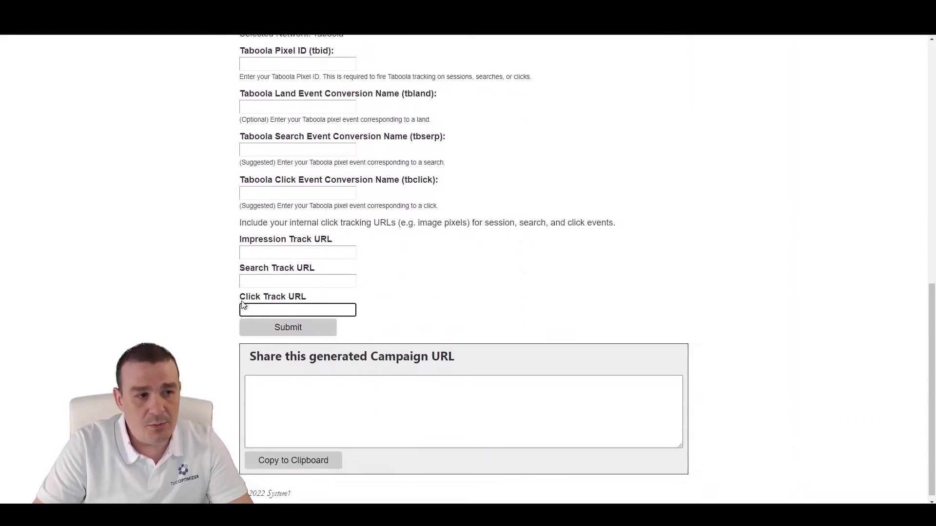
drag(239, 296, 296, 299)
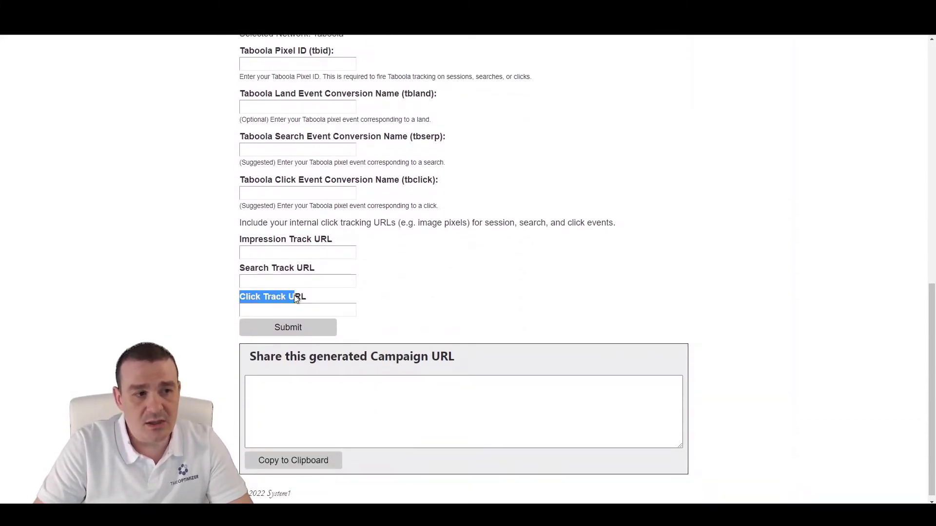
click(265, 310)
drag(240, 268, 334, 268)
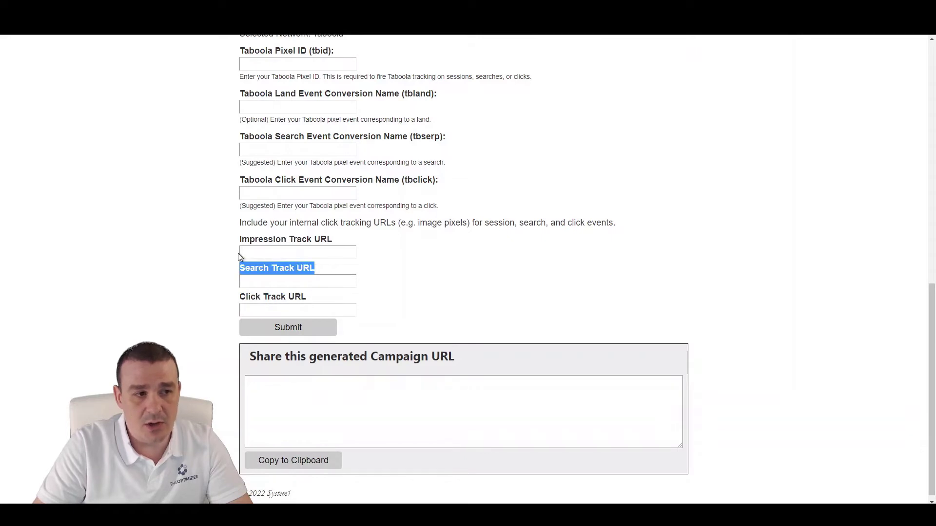
drag(242, 239, 346, 243)
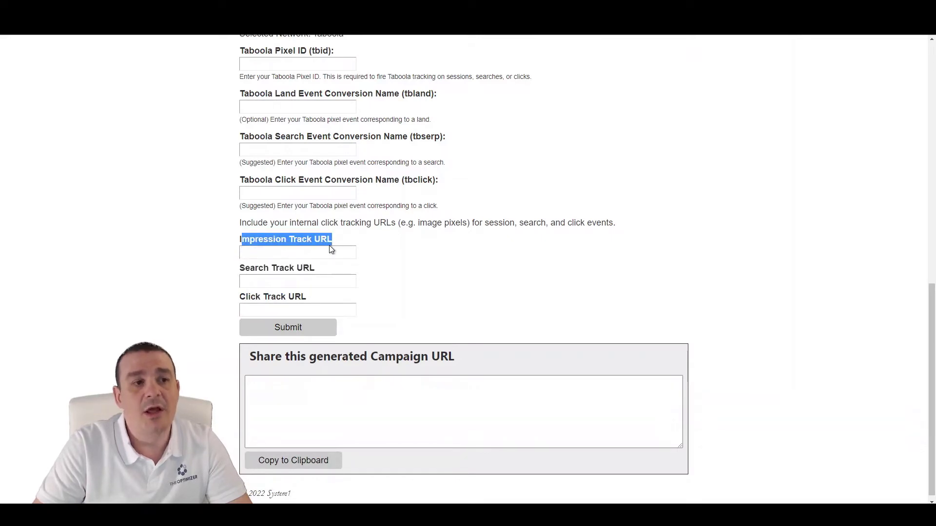
click(355, 242)
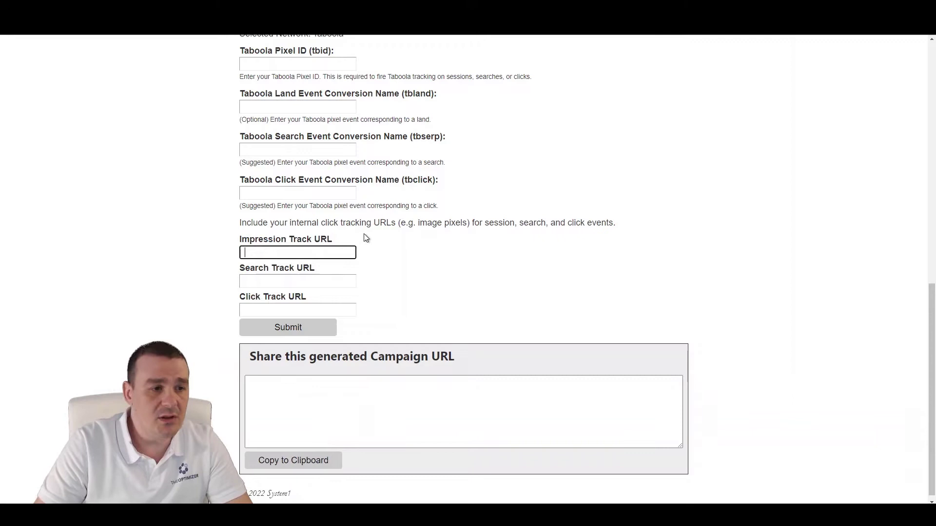
click(369, 229)
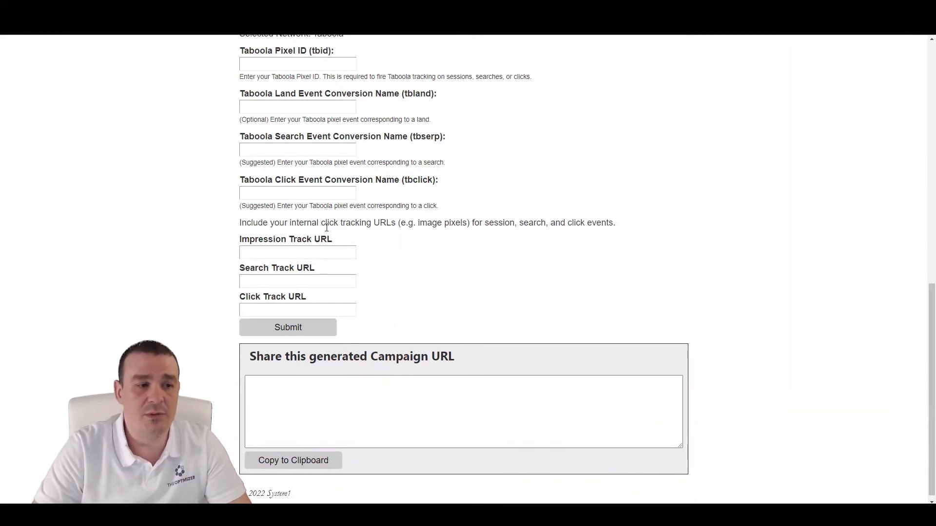
Submit the form and copy the generated verticalsearch.com campaign URL
click(302, 334)
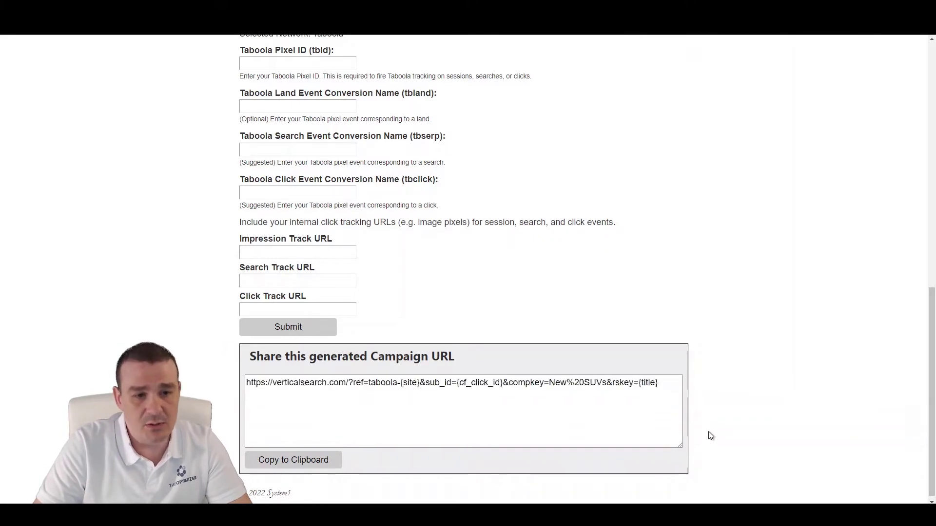
drag(672, 382, 237, 395)
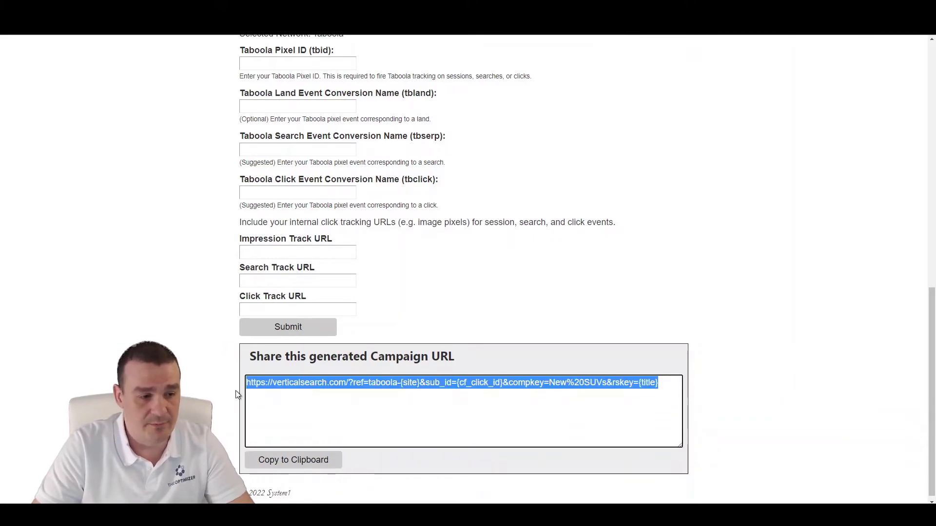
right_click(301, 385)
click(318, 386)
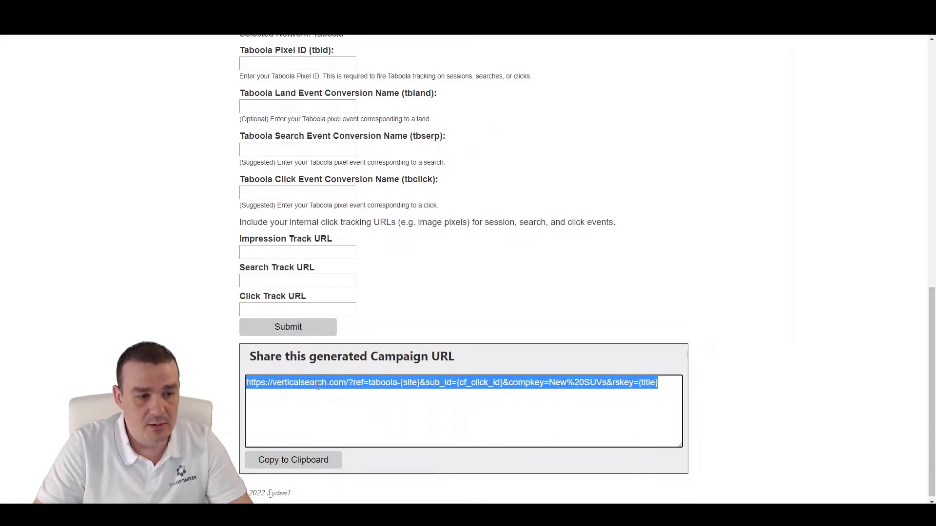
Paste the generated campaign URL onto a new line in the notes
key(alt+Tab)
click(601, 229)
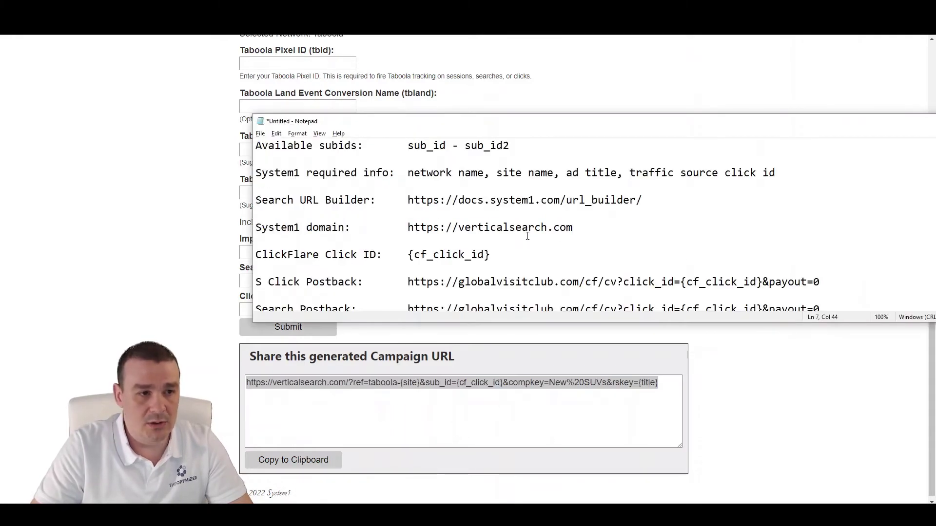
key(Return)
key(Return)
key(Return)
key(Return)
key(Return)
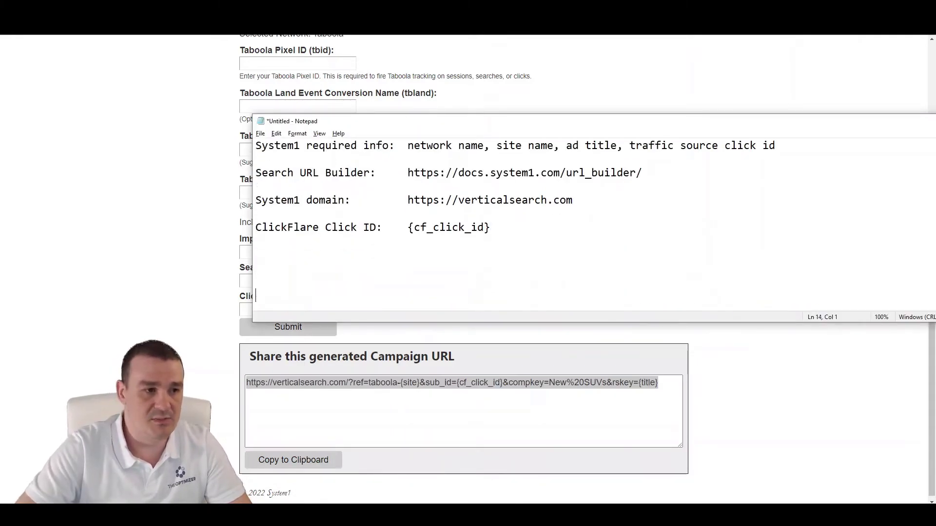
key(Up)
key(ctrl+v)
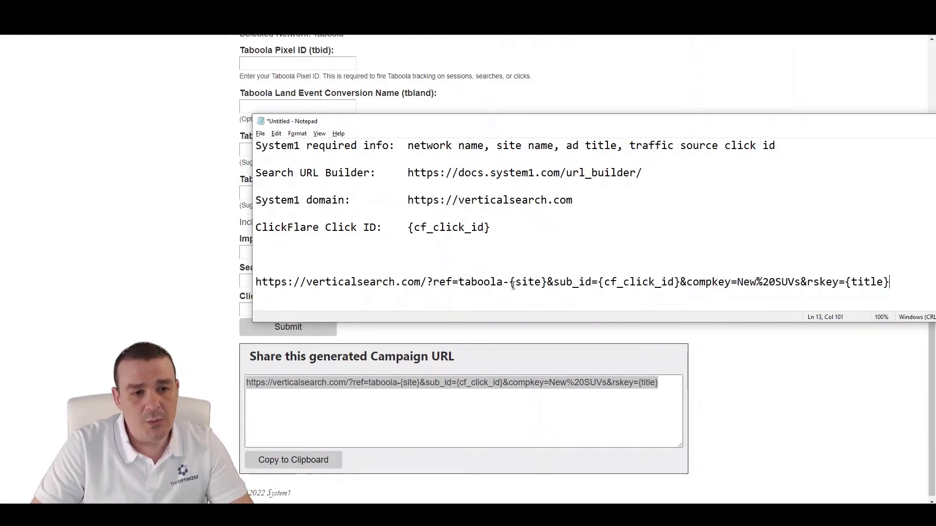
Highlight the {site} and {title} placeholders in the pasted URL
drag(508, 285, 547, 285)
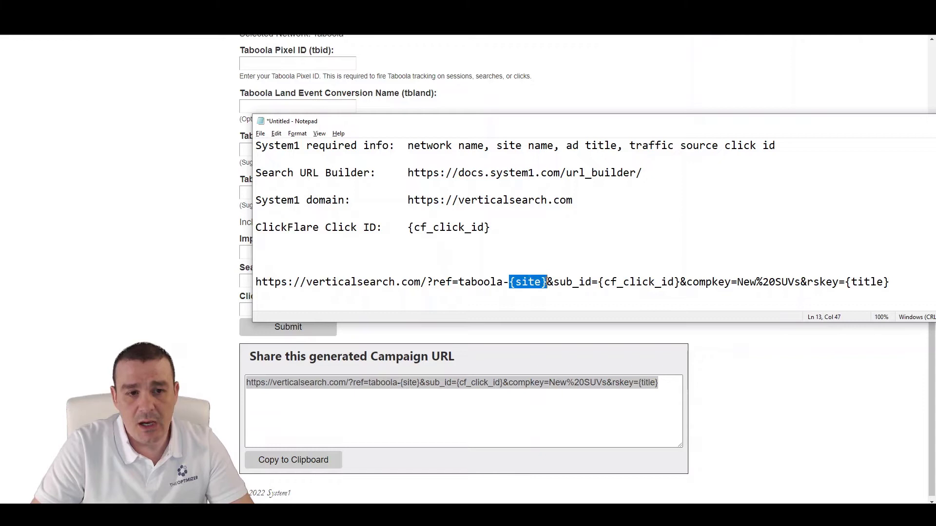
drag(845, 285, 904, 282)
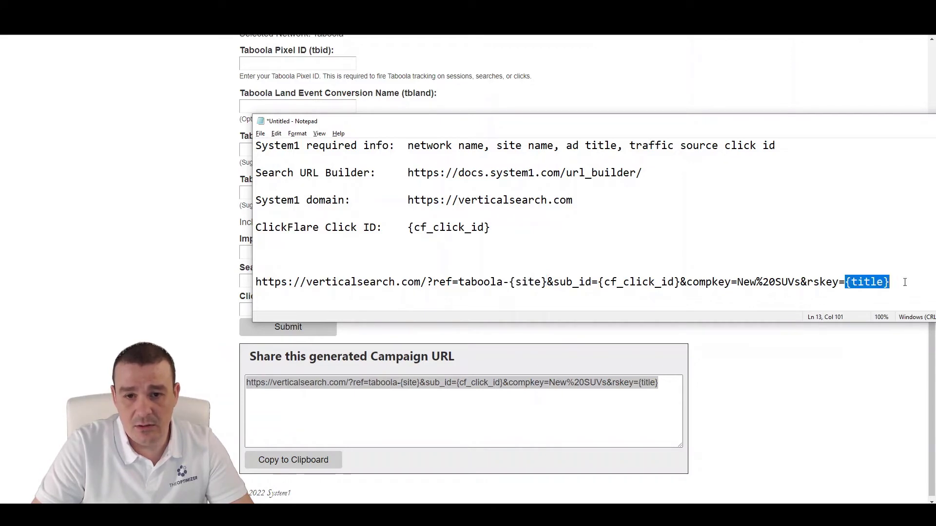
click(886, 284)
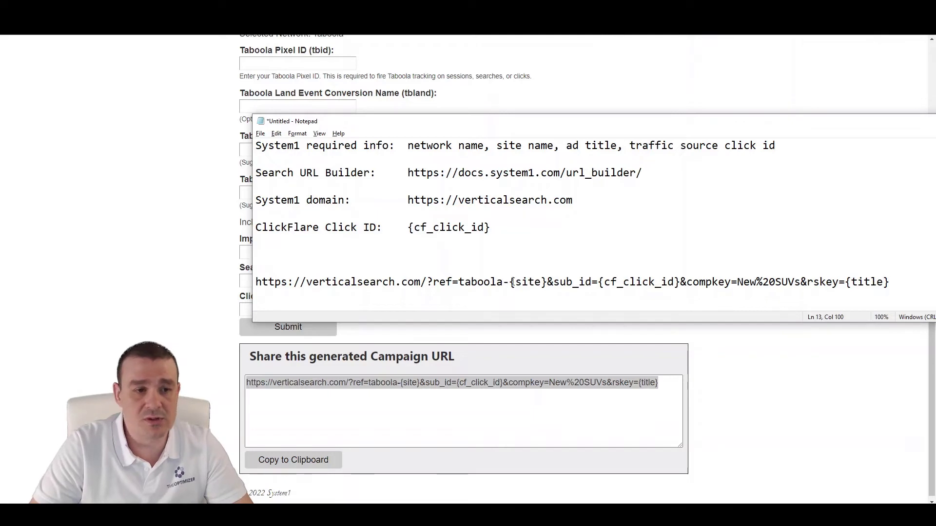
drag(512, 283, 549, 283)
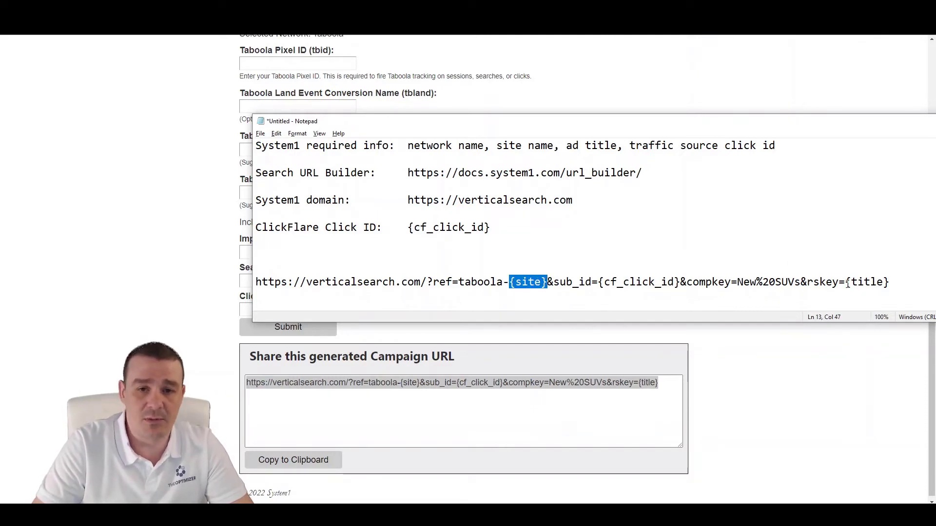
drag(847, 282, 892, 277)
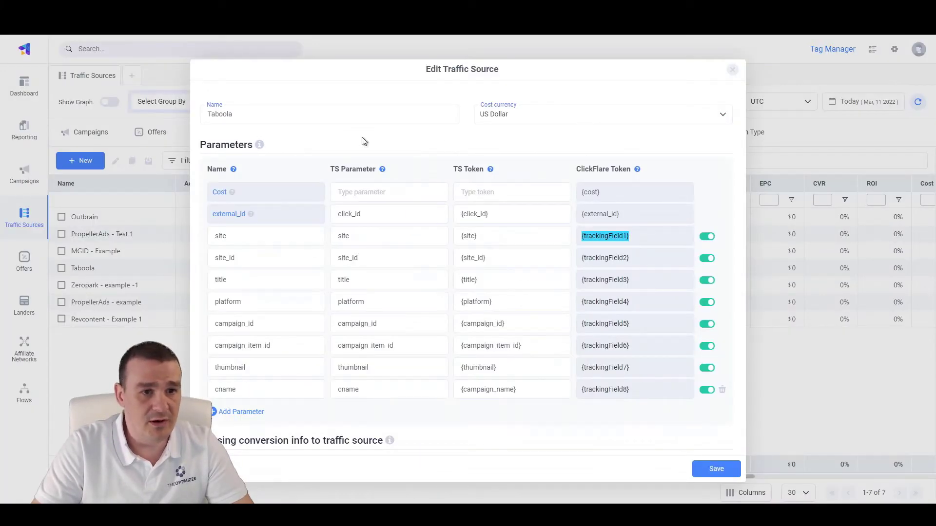
Replace {site} in the noted URL with the {trackingField1} token
drag(267, 234, 216, 236)
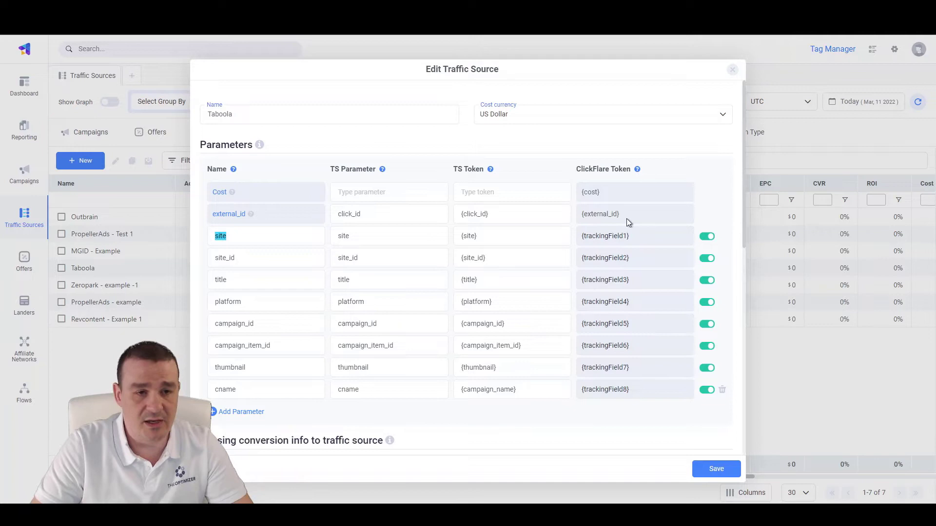
drag(633, 238, 582, 240)
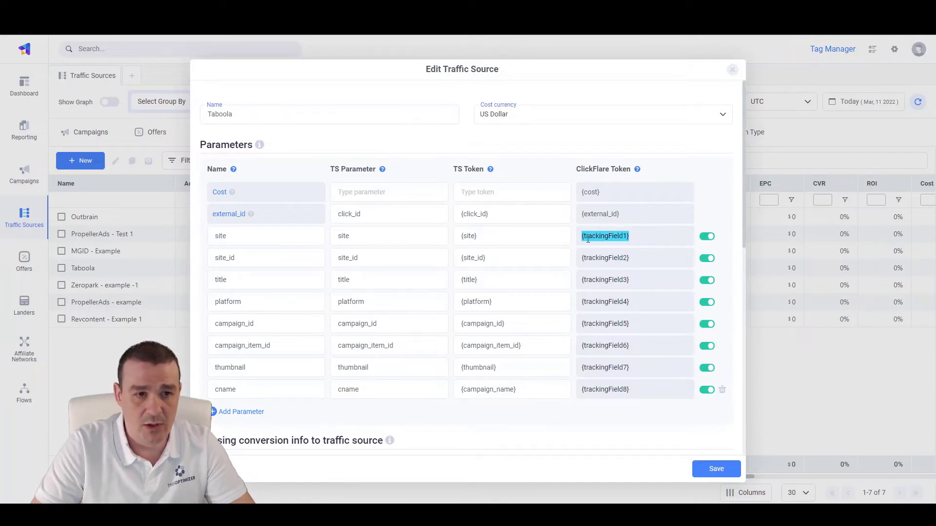
key(alt+Tab)
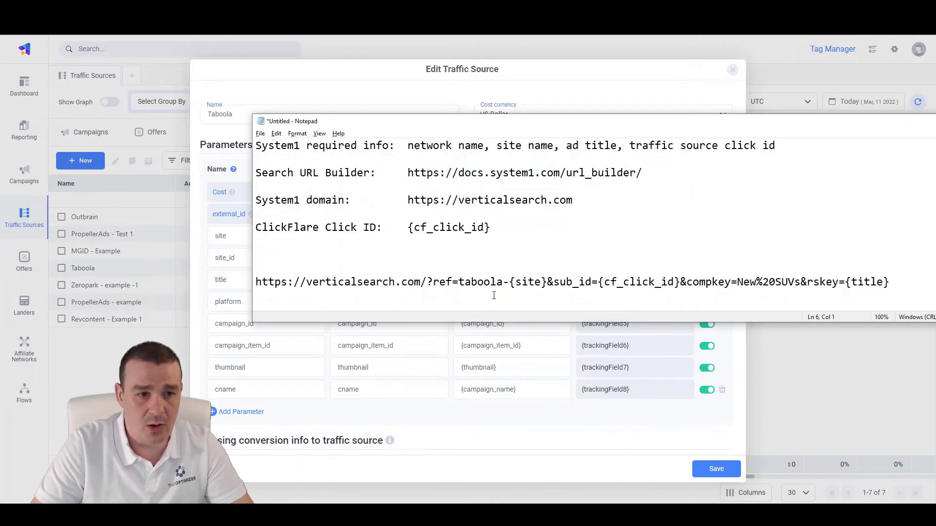
mouse_move(508, 282)
mouse_down()
mouse_move(547, 282)
mouse_move(508, 285)
mouse_up()
click(547, 282)
key(ctrl+v)
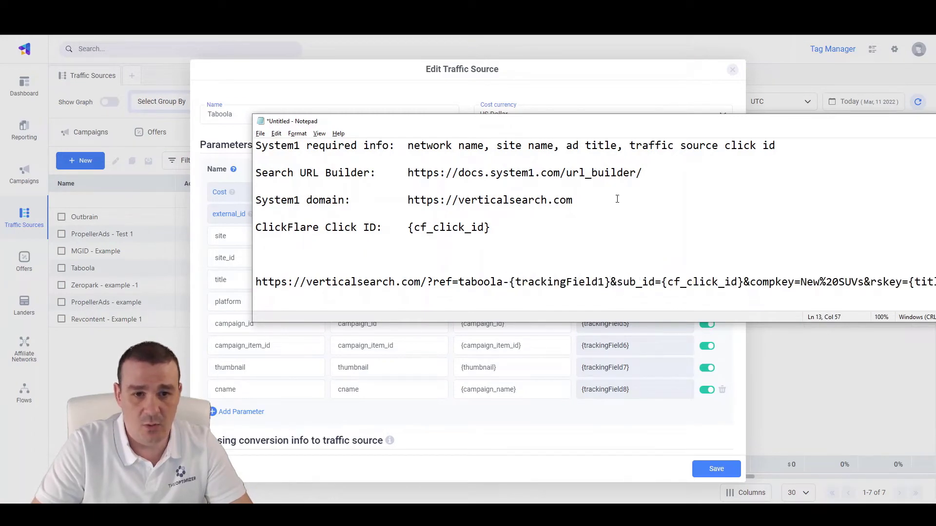
drag(652, 125, 552, 172)
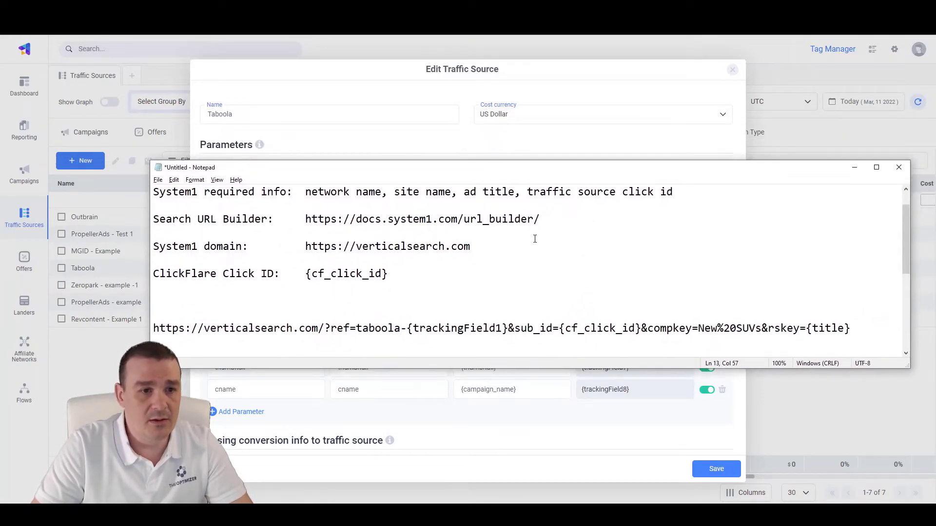
Replace {title} in the noted URL with the {trackingField3} token
click(522, 92)
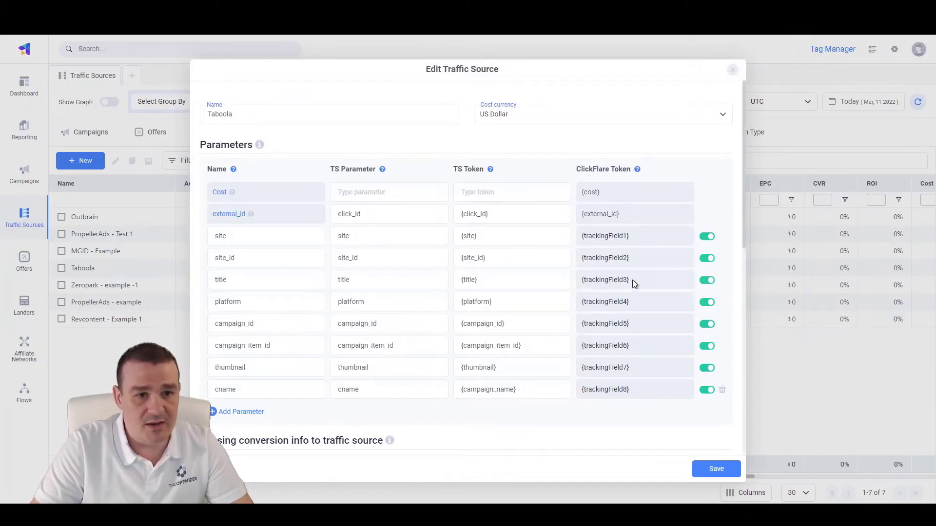
drag(633, 280, 583, 281)
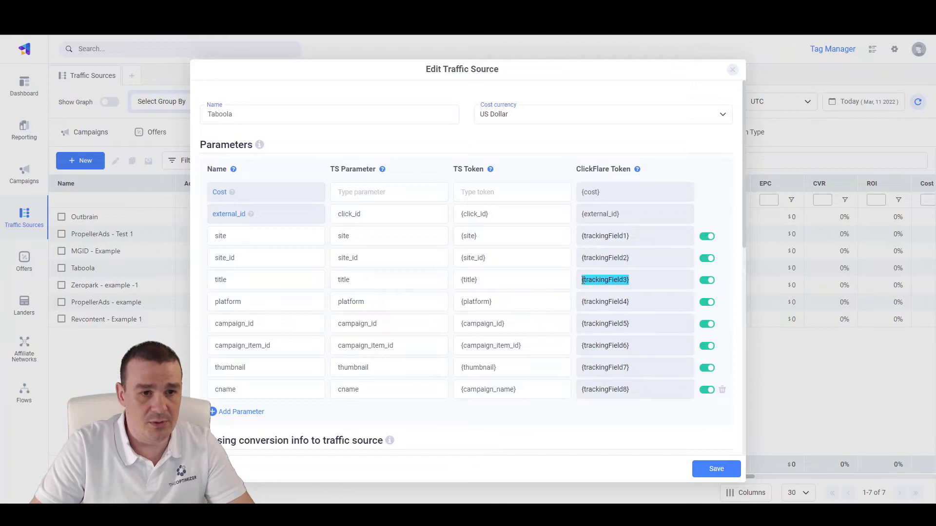
right_click(583, 281)
click(595, 289)
key(alt+Tab)
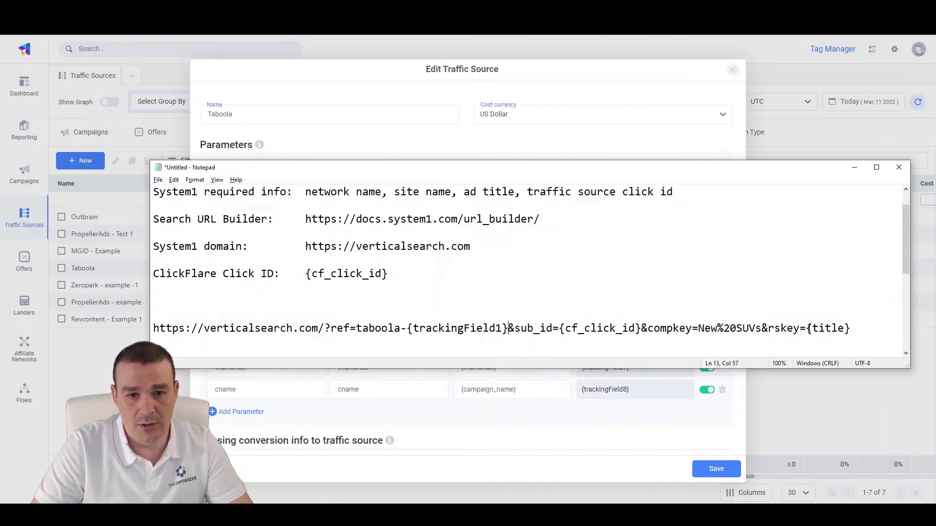
drag(808, 328, 863, 327)
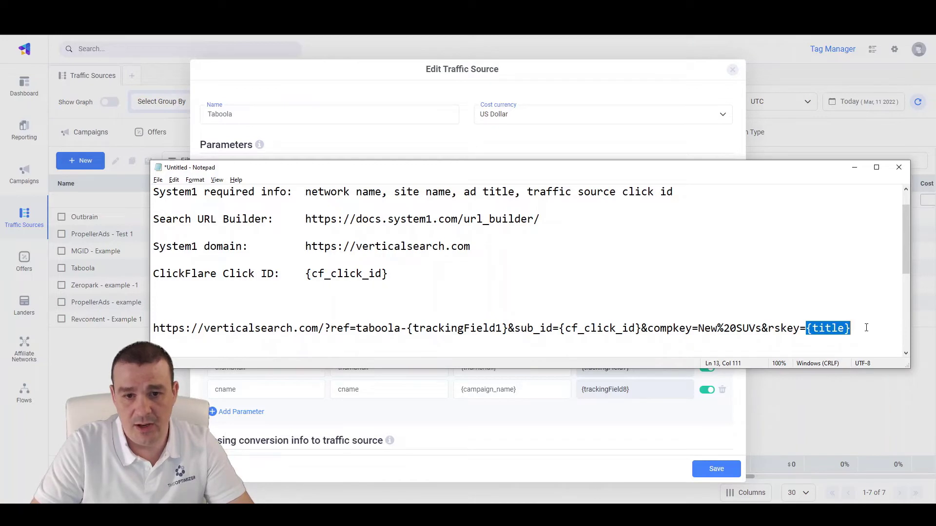
key(ctrl+v)
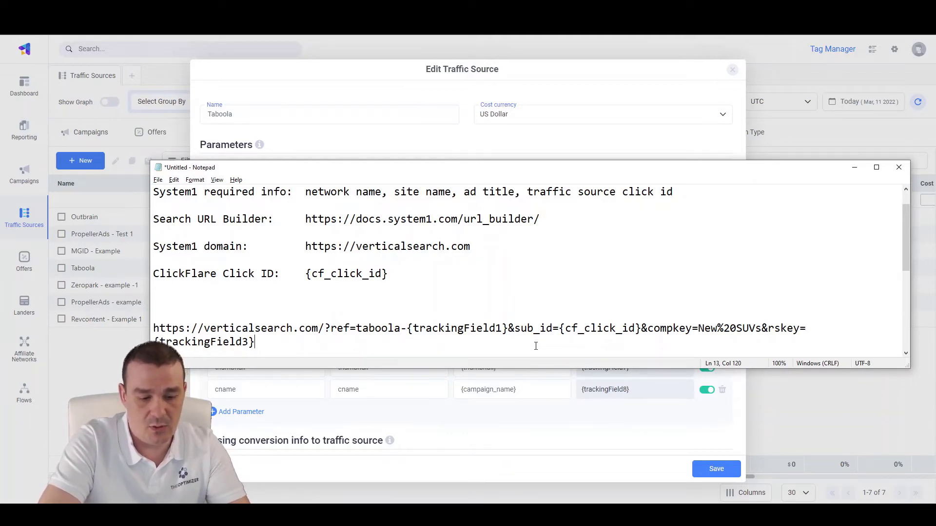
Append &sub_id2={trackingField8} to the URL in the notes
text(&sub)
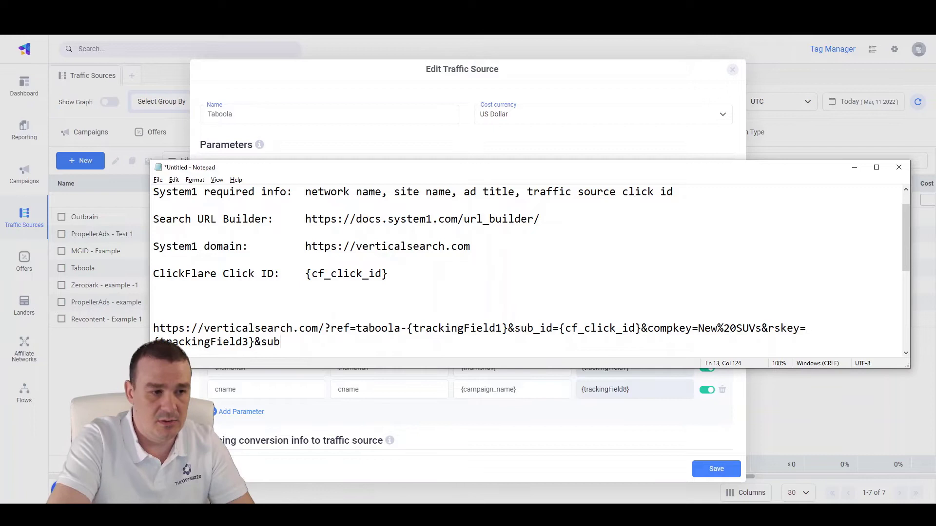
text(_id2=)
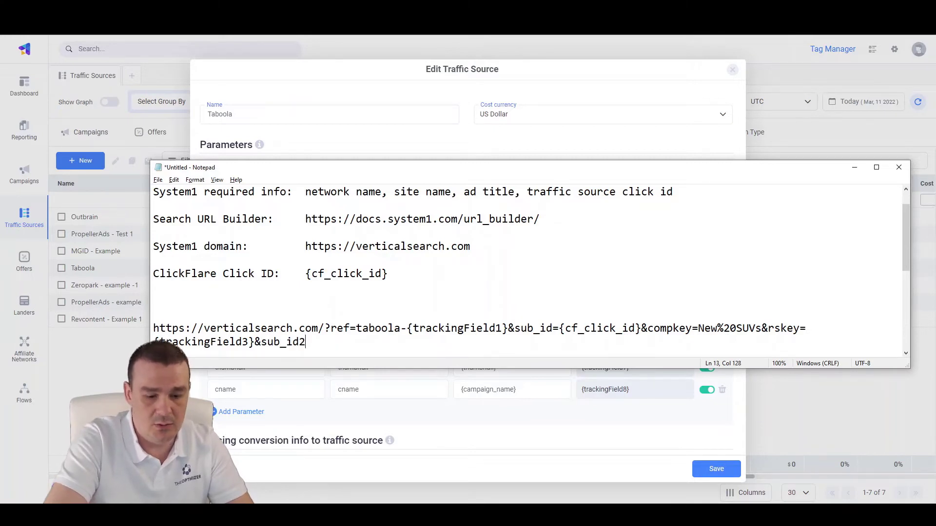
click(404, 95)
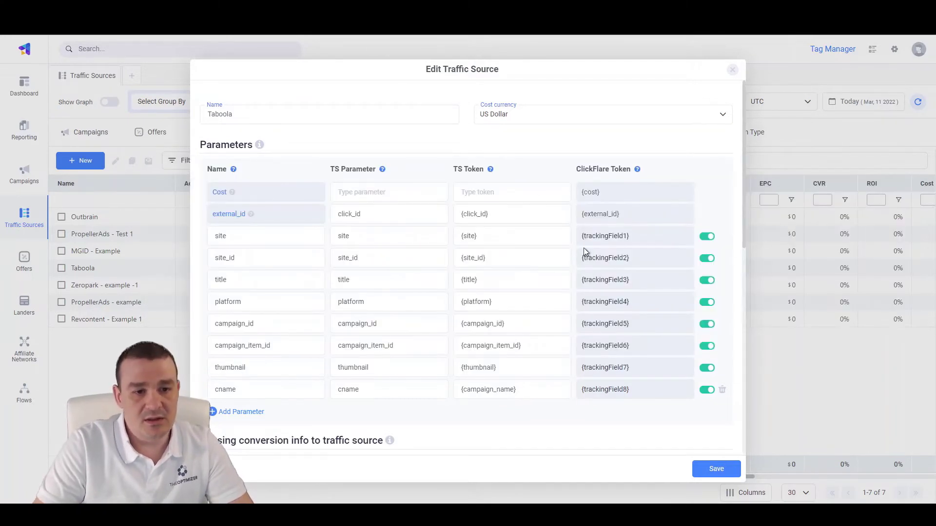
drag(630, 390, 530, 393)
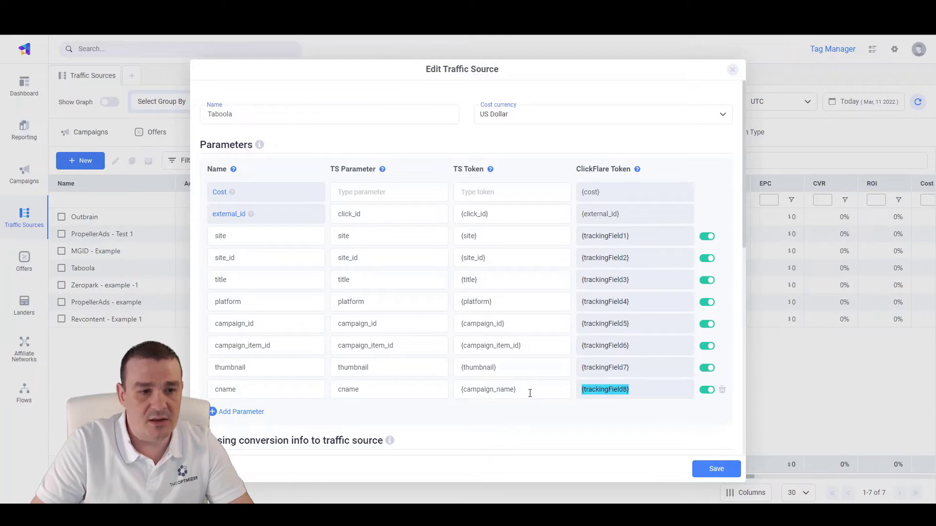
right_click(598, 387)
click(612, 394)
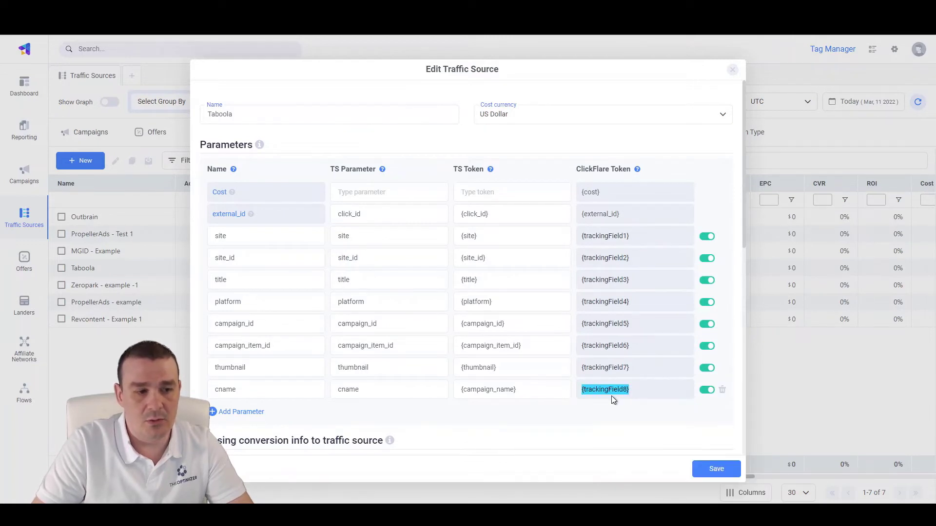
key(alt+Tab)
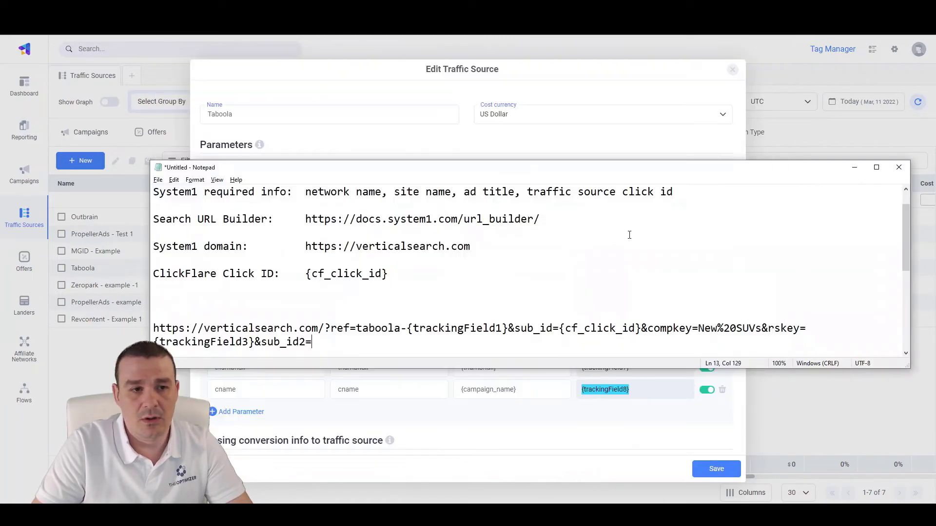
key(ctrl+v)
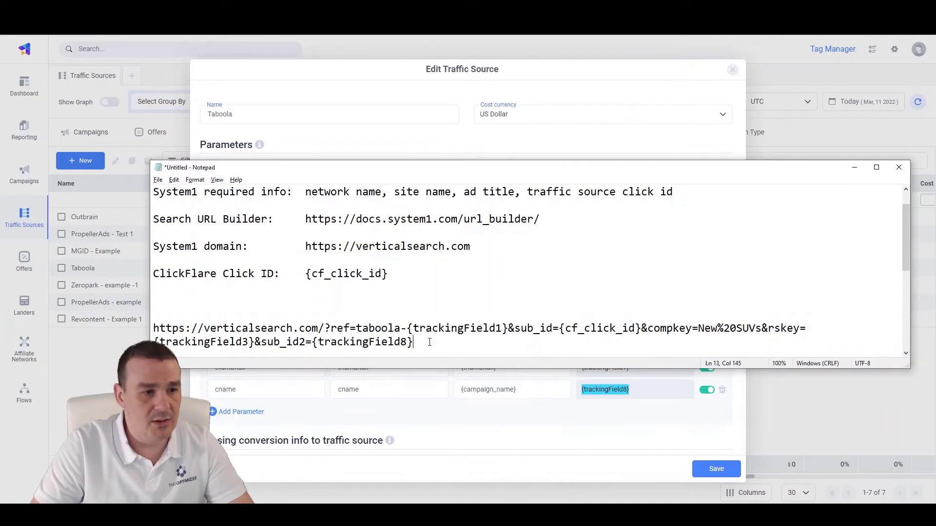
Copy the finished System1 URL from the notes
drag(440, 342, 148, 329)
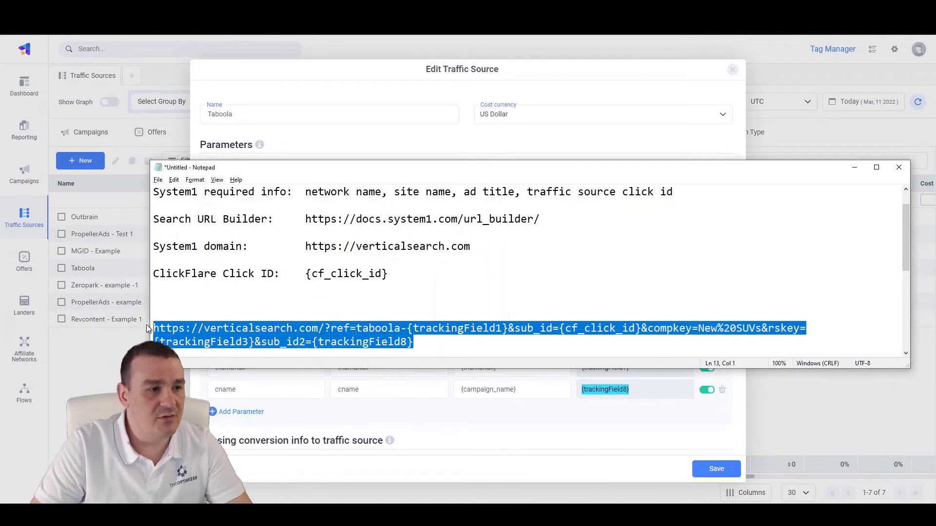
drag(434, 341, 152, 329)
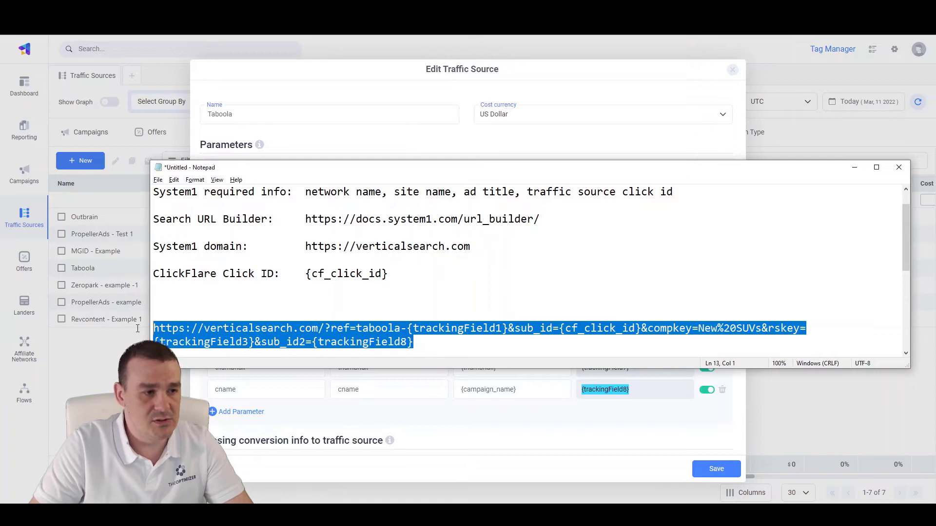
right_click(236, 331)
click(246, 359)
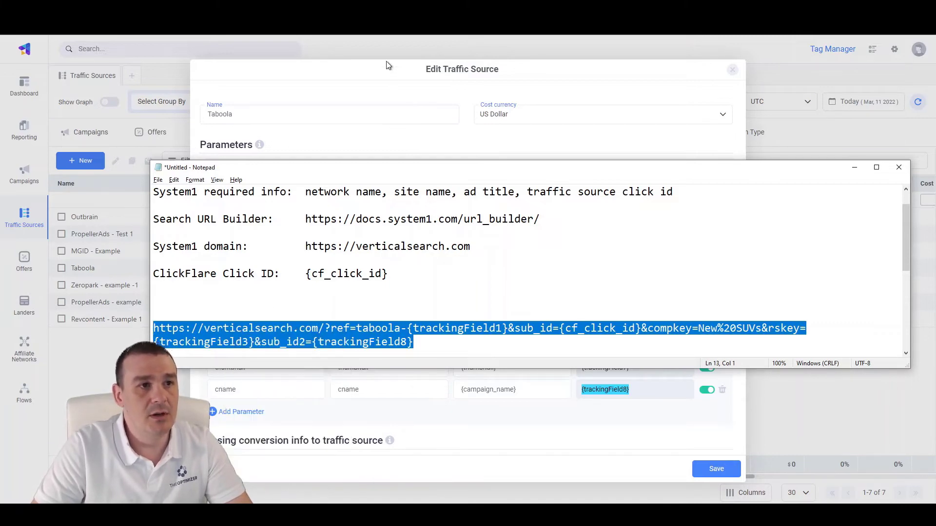
click(369, 78)
Create and save the offer 'Example S1 Link' with the System1 tracking URL as its Offer Url
key(Escape)
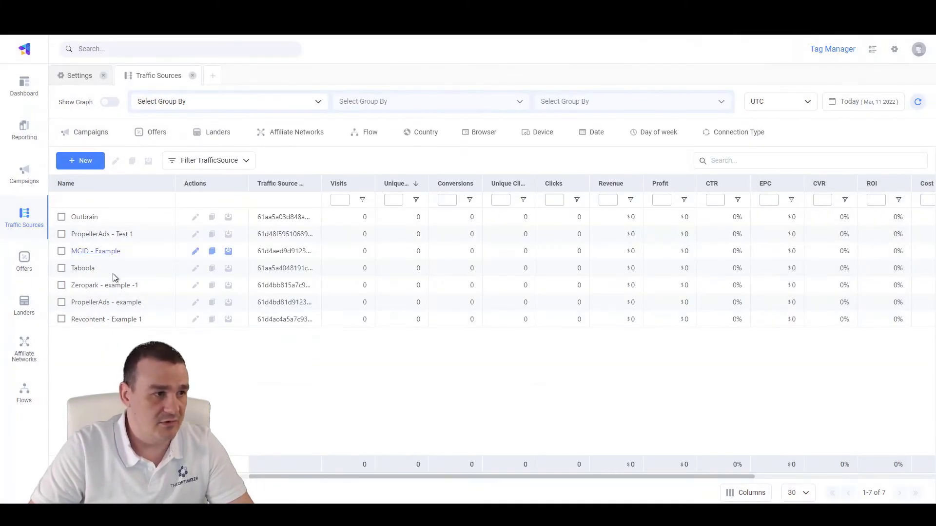
click(26, 260)
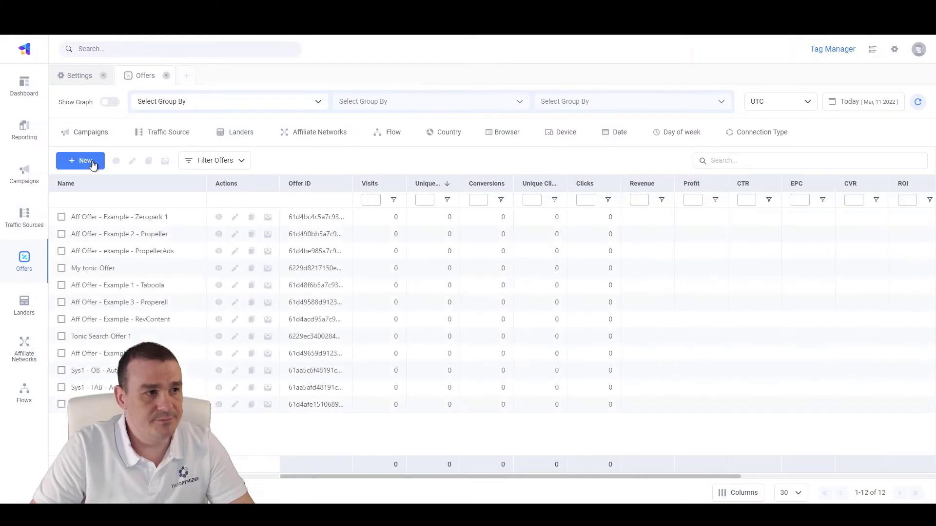
click(92, 160)
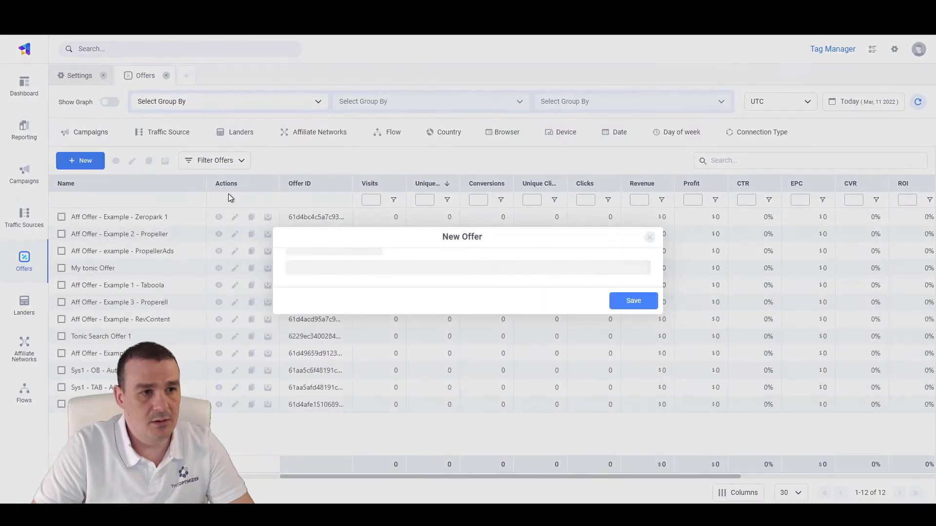
click(345, 151)
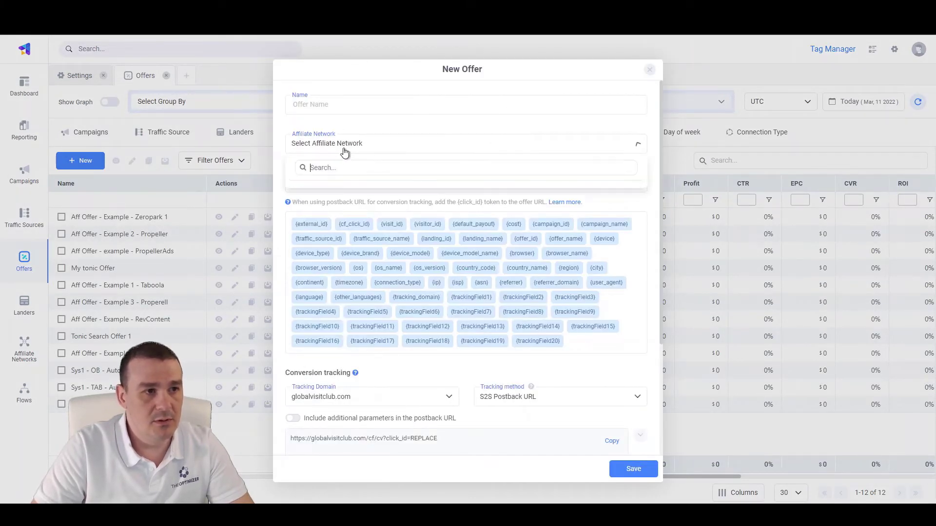
click(358, 138)
click(347, 107)
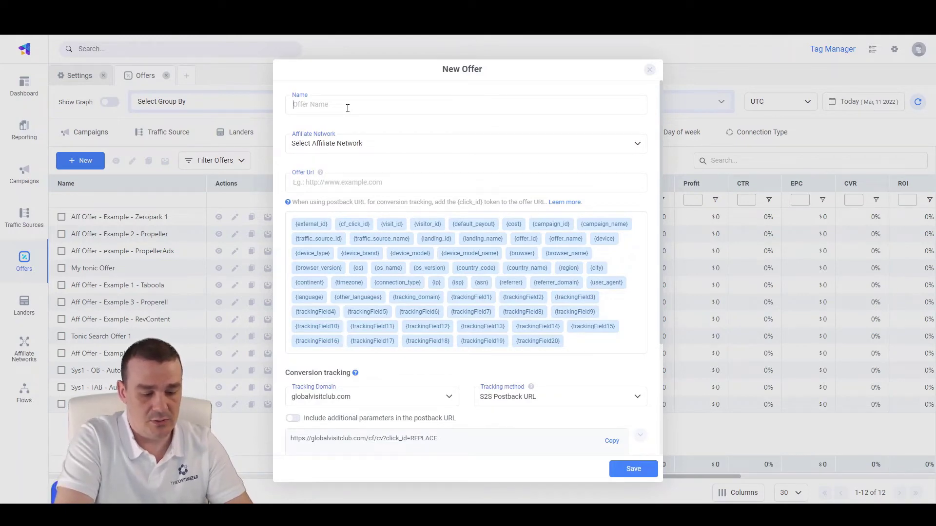
text(Example)
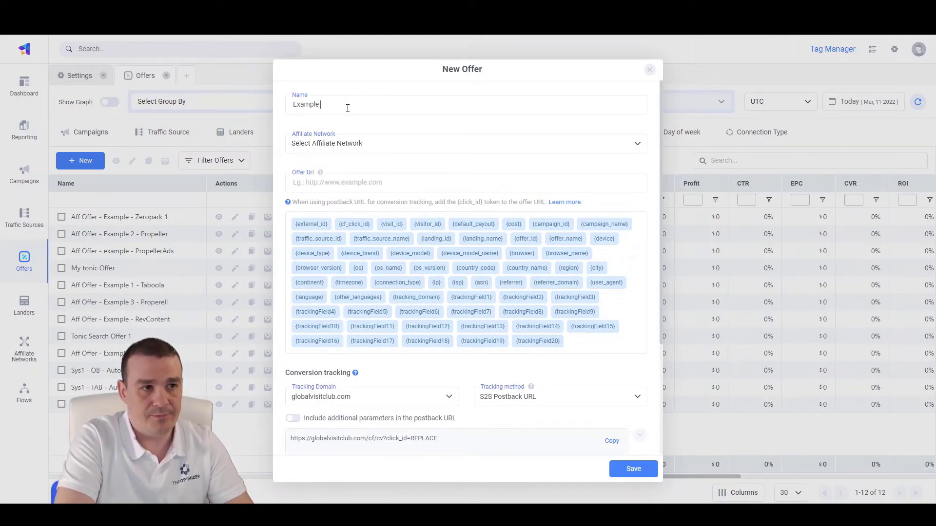
text( S1 Li)
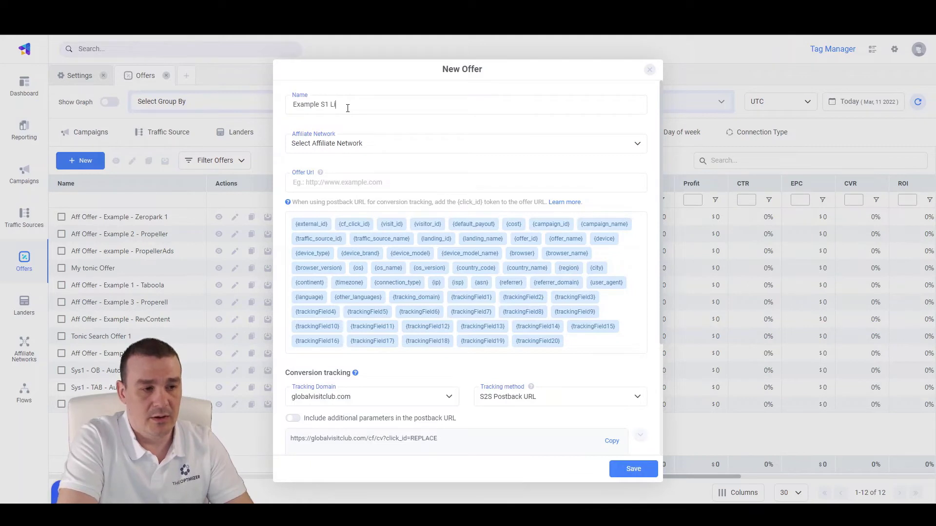
text(nk)
key(ctrl+v)
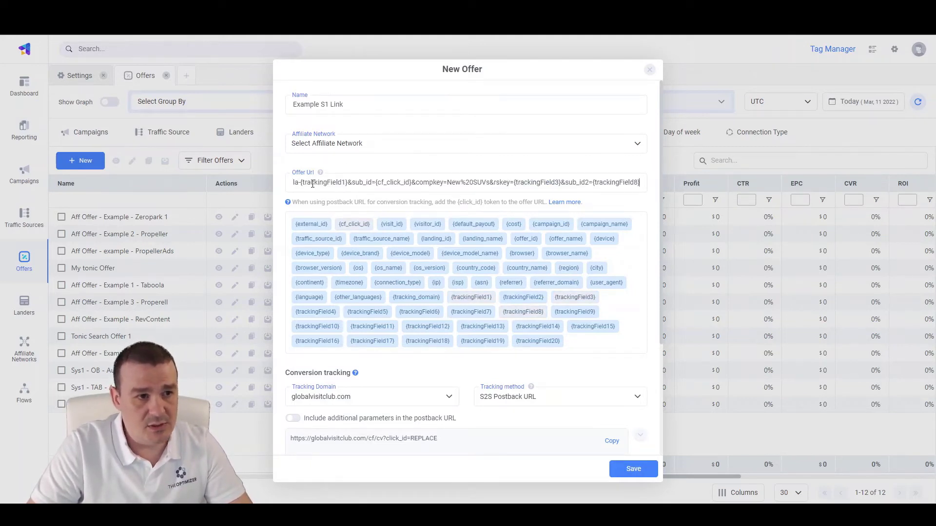
drag(310, 183, 423, 183)
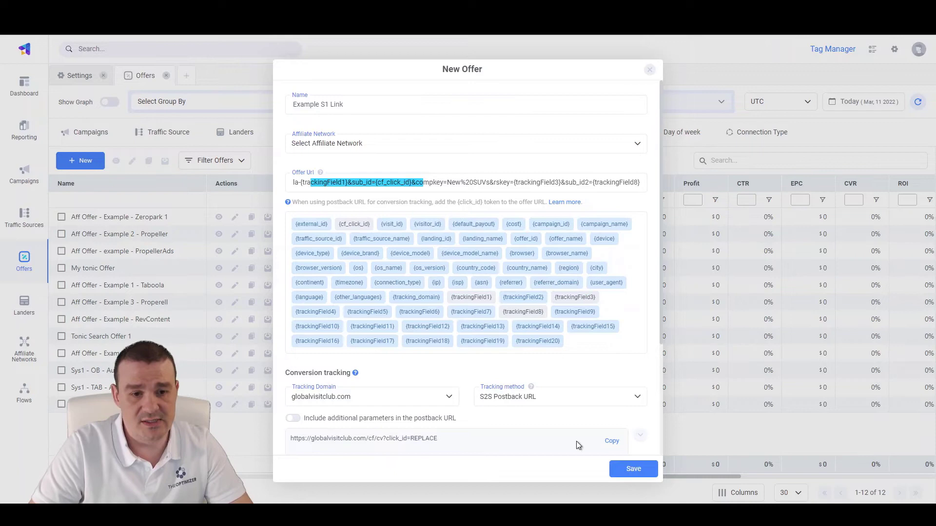
click(632, 469)
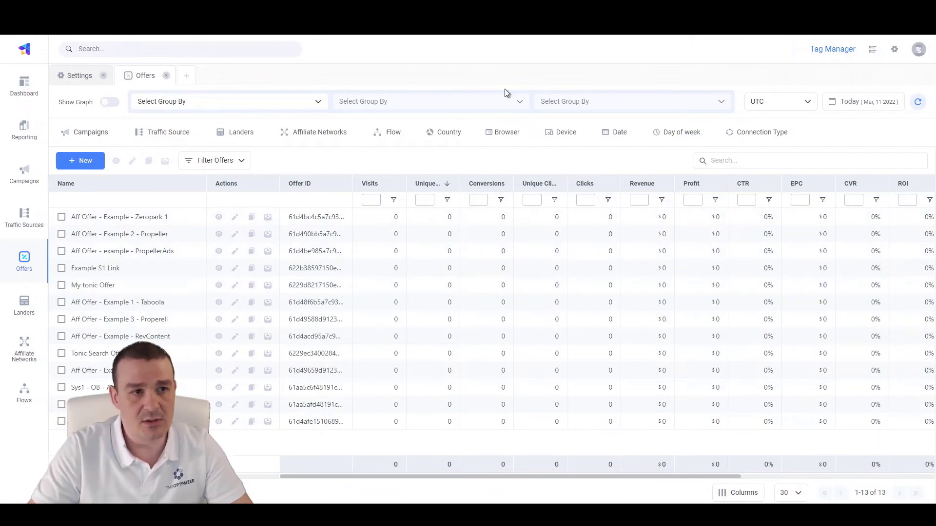
Open the Custom Conversions tab in account settings
click(895, 51)
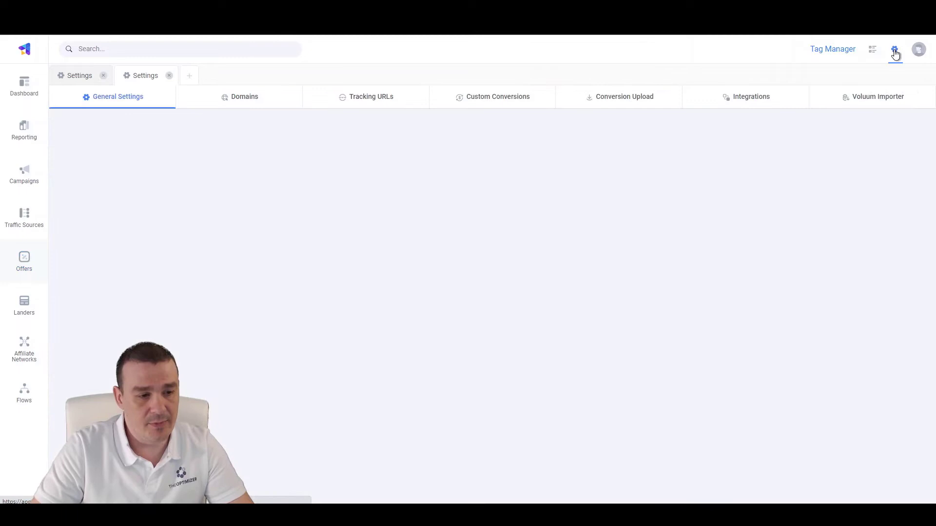
click(474, 100)
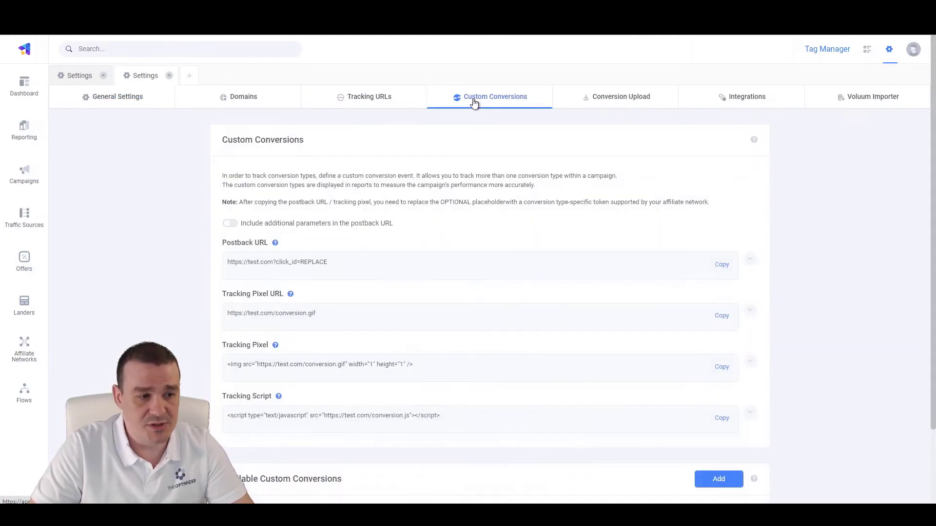
scroll(442, 273, down, 3)
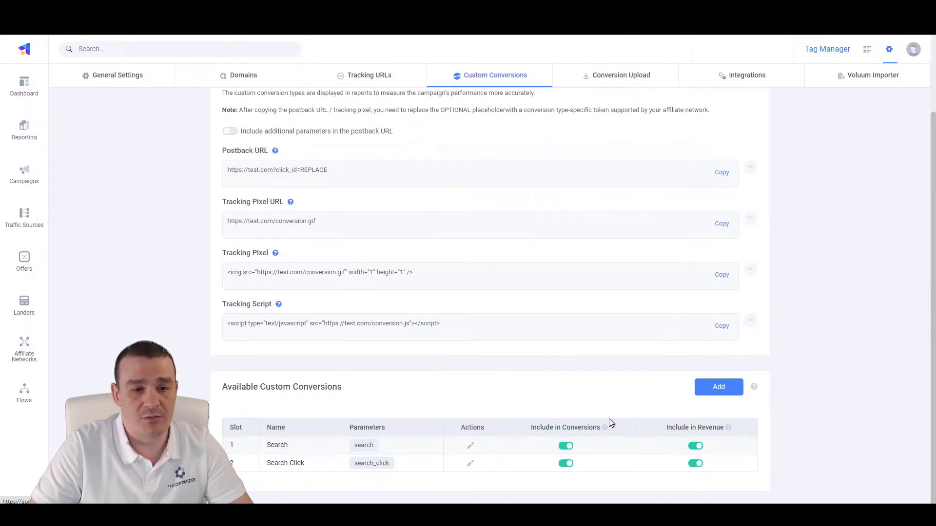
Start a custom conversion named Searc with parameter search, then discard it
click(713, 386)
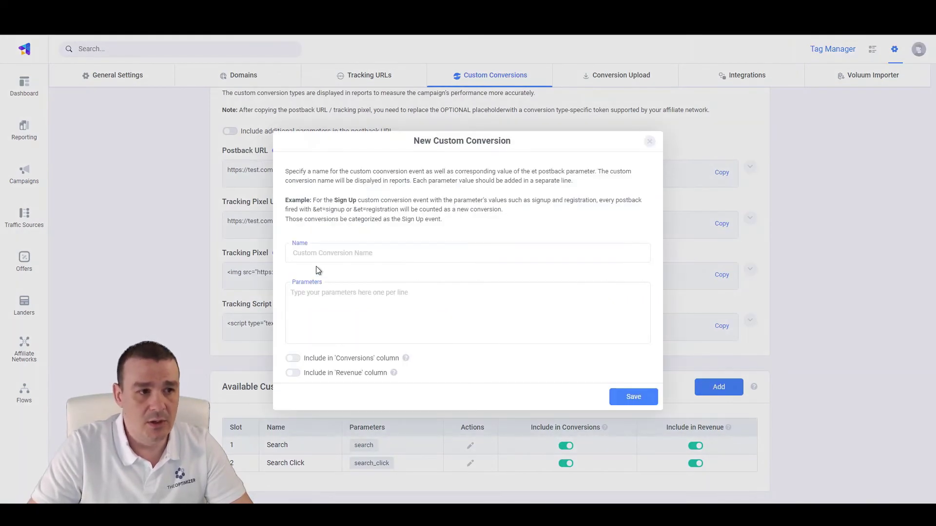
click(318, 252)
text(S)
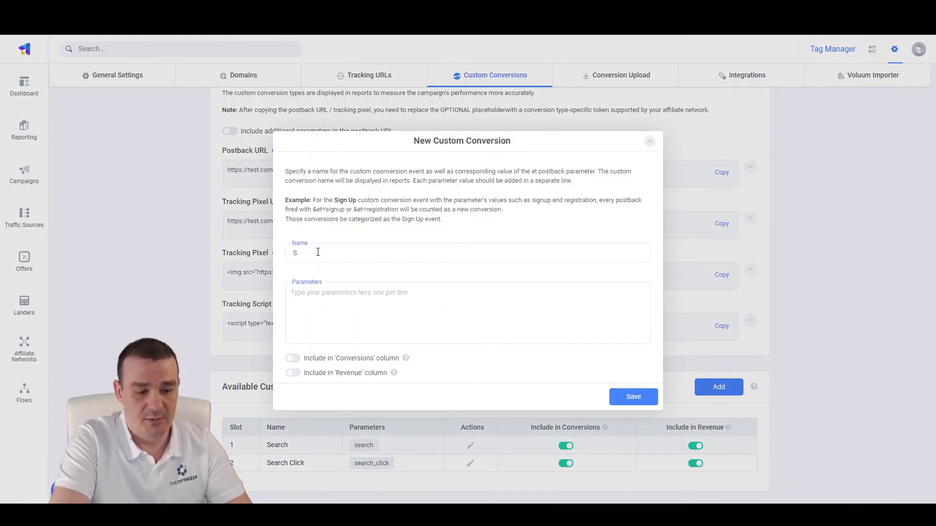
text(earch)
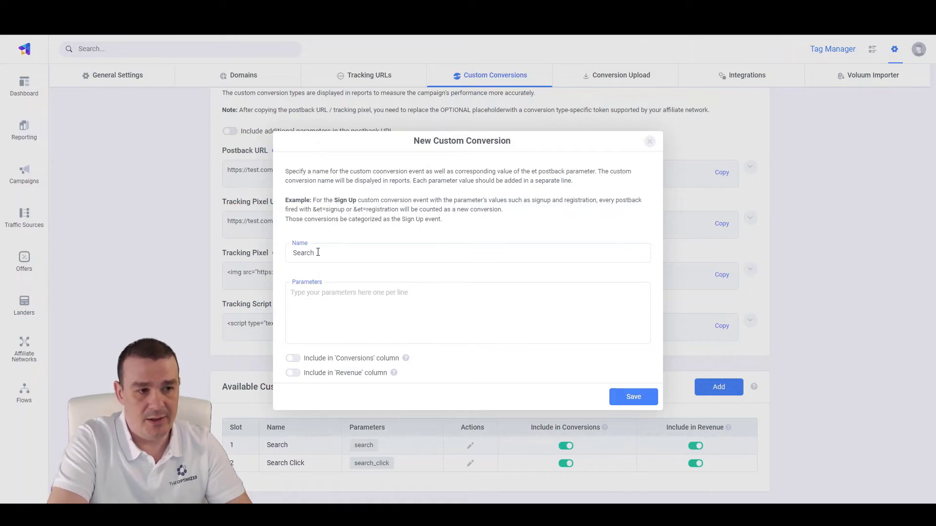
key(Tab)
text(search)
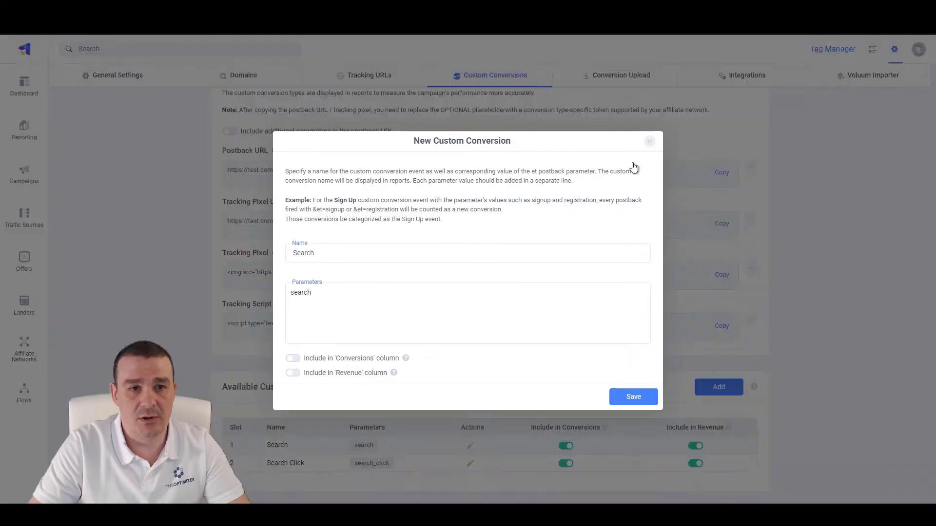
click(649, 144)
Inspect the Search Click conversion (search_click) and close it unchanged
click(470, 463)
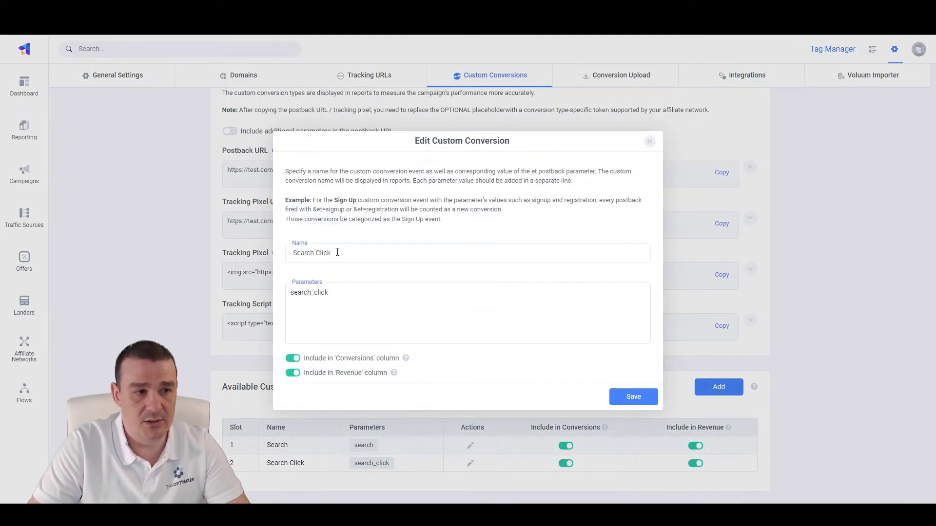
drag(343, 253, 237, 250)
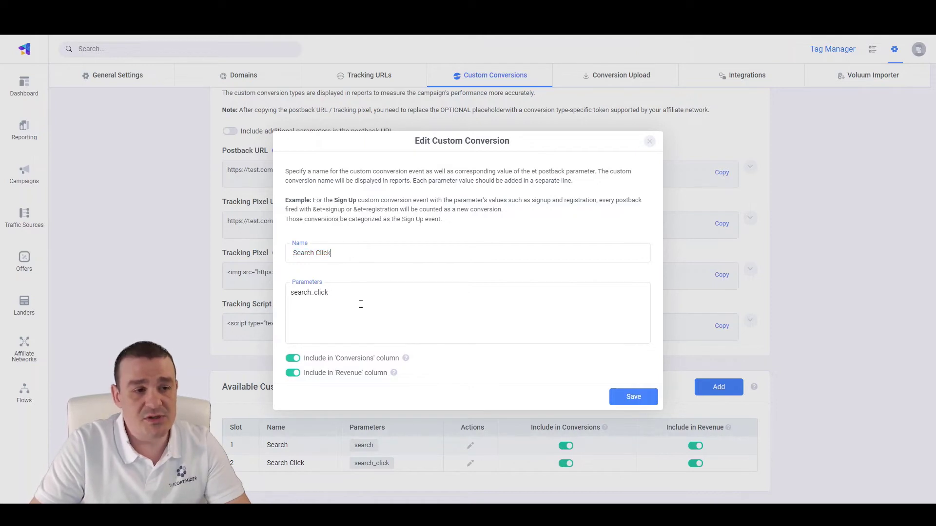
drag(360, 303, 259, 303)
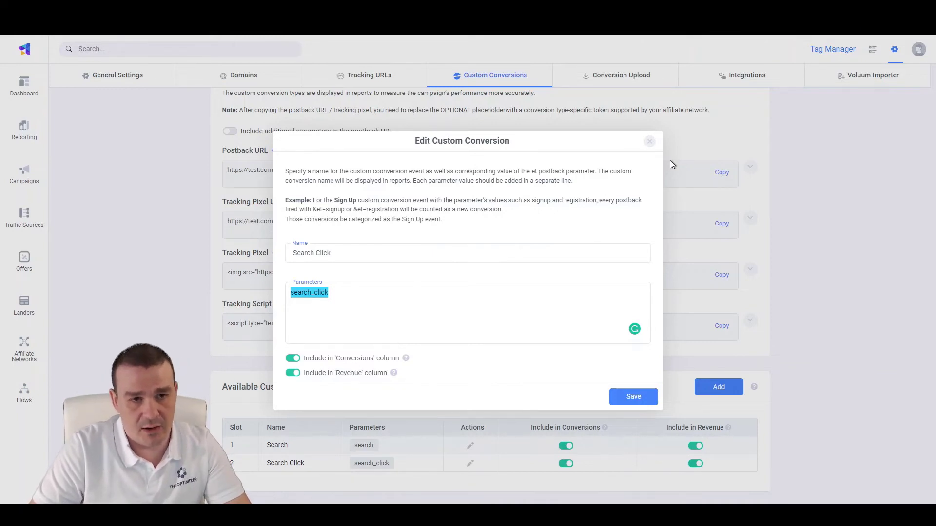
click(652, 142)
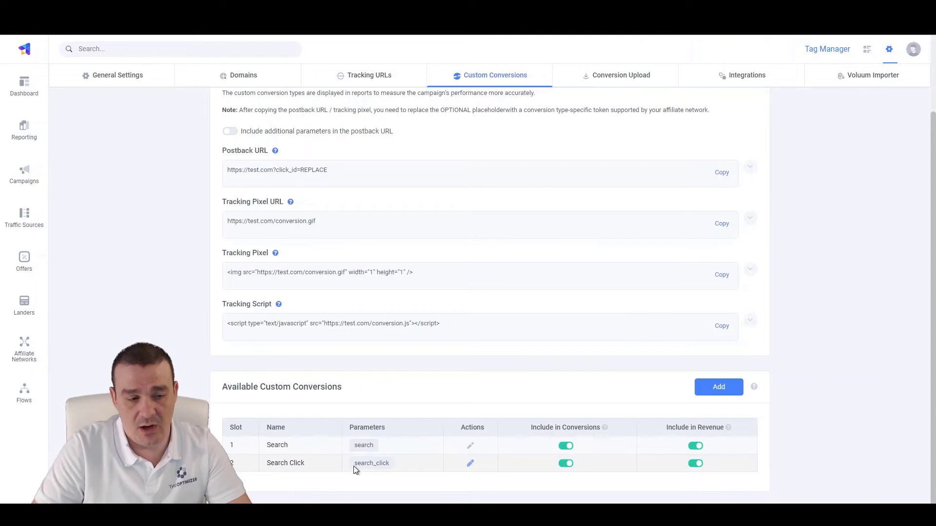
Add a Revenue Stream integration of type System1 using Search Click as custom conversion
click(731, 79)
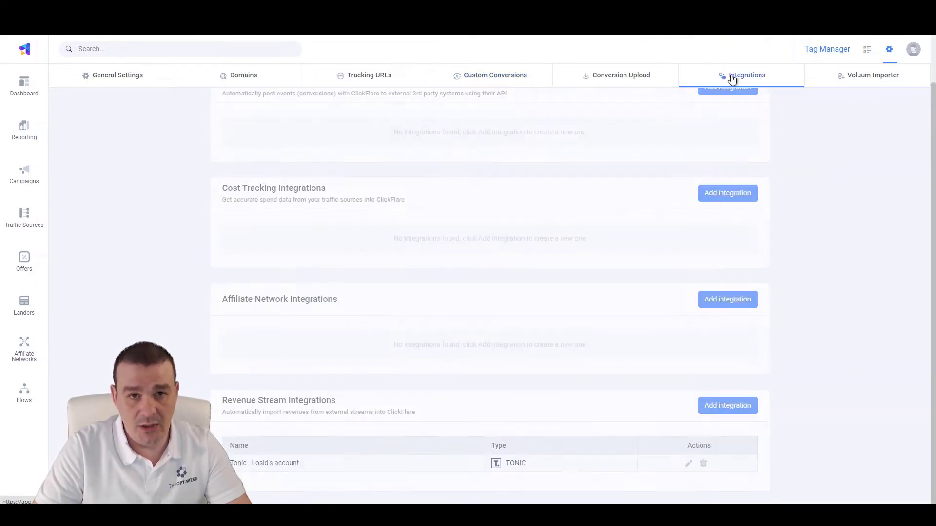
click(729, 406)
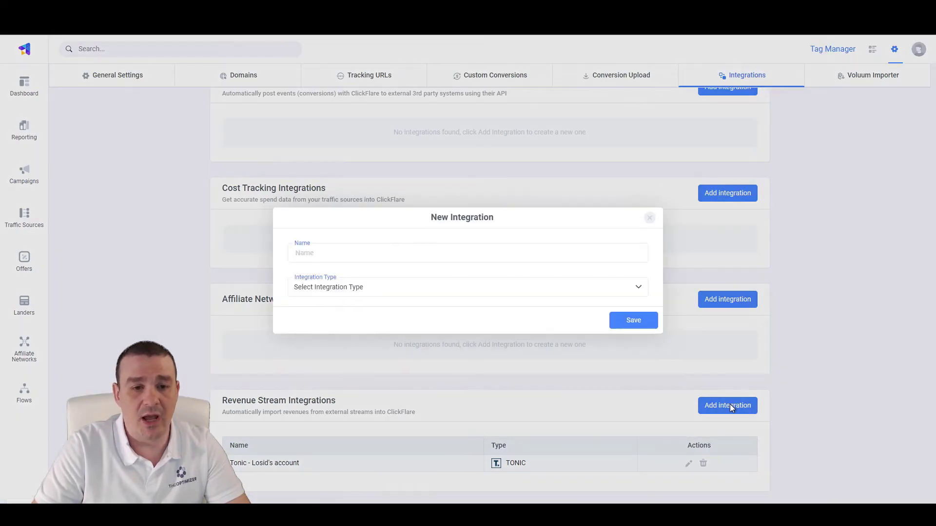
click(330, 286)
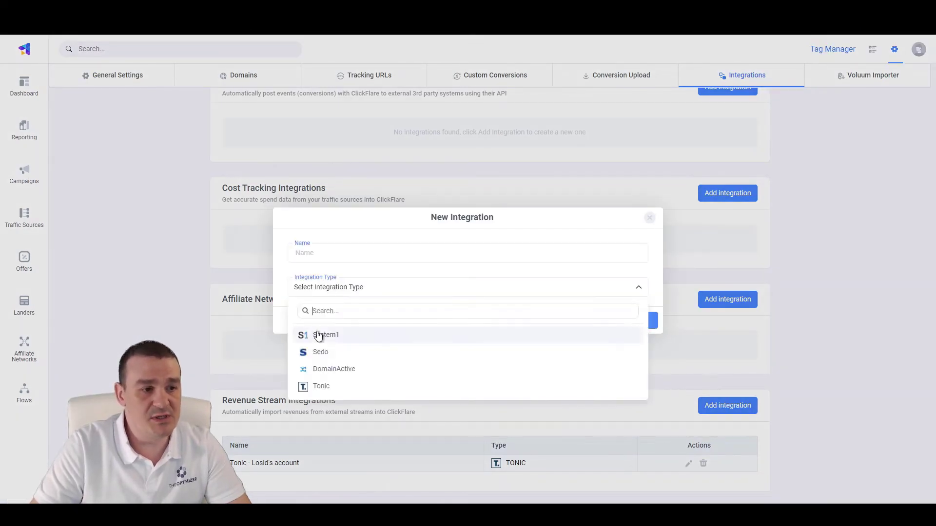
click(340, 336)
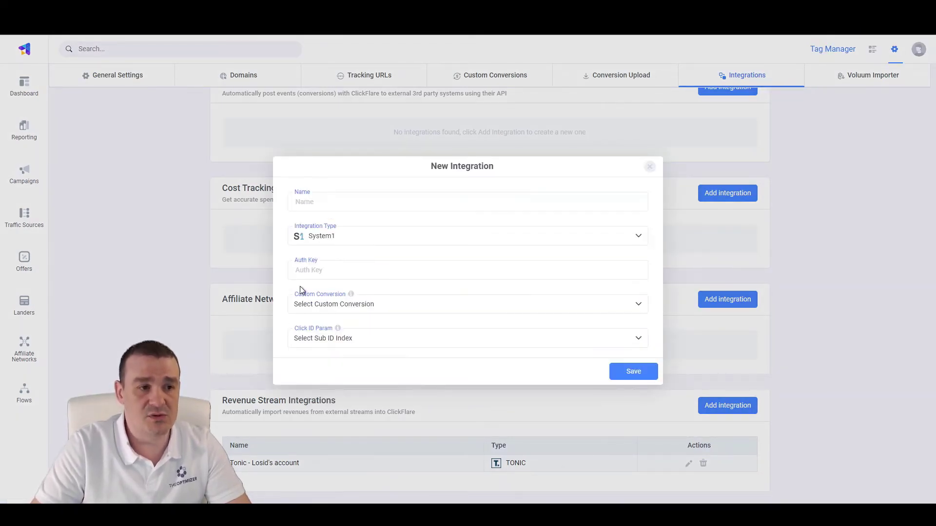
click(345, 306)
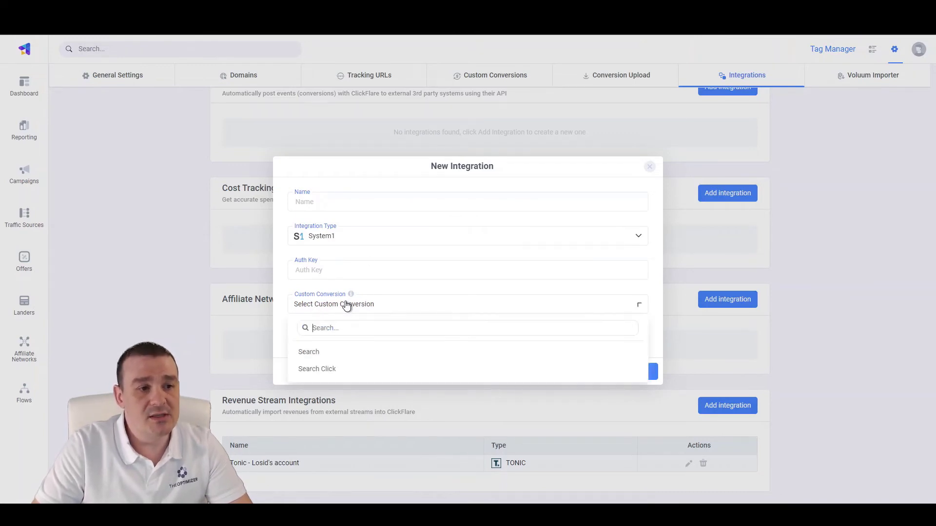
click(316, 373)
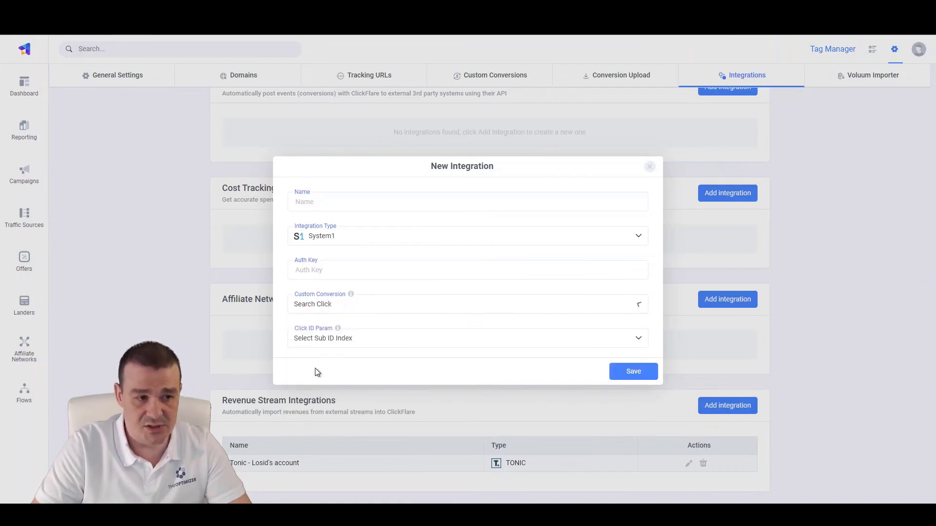
click(324, 342)
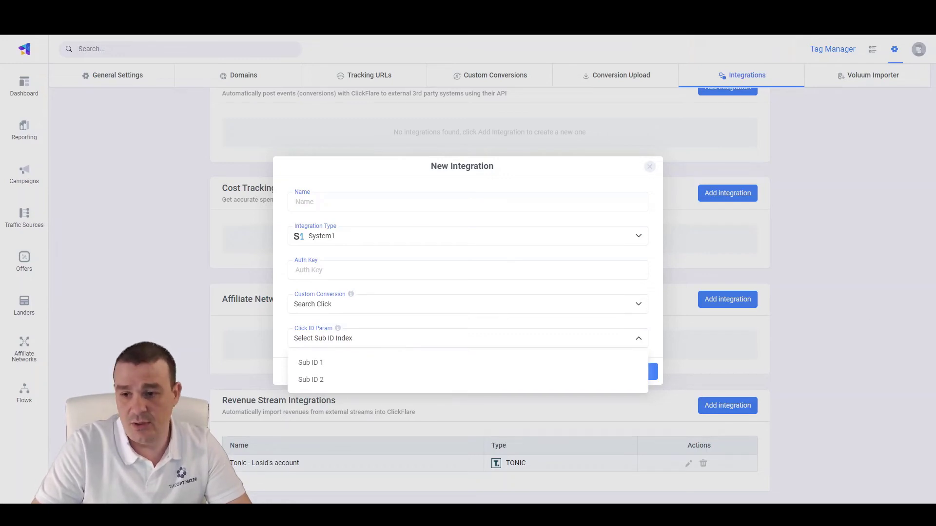
Confirm sub_id={cf_click_id} in the noted URL and set Click ID Param to Sub ID 2
key(alt+Tab)
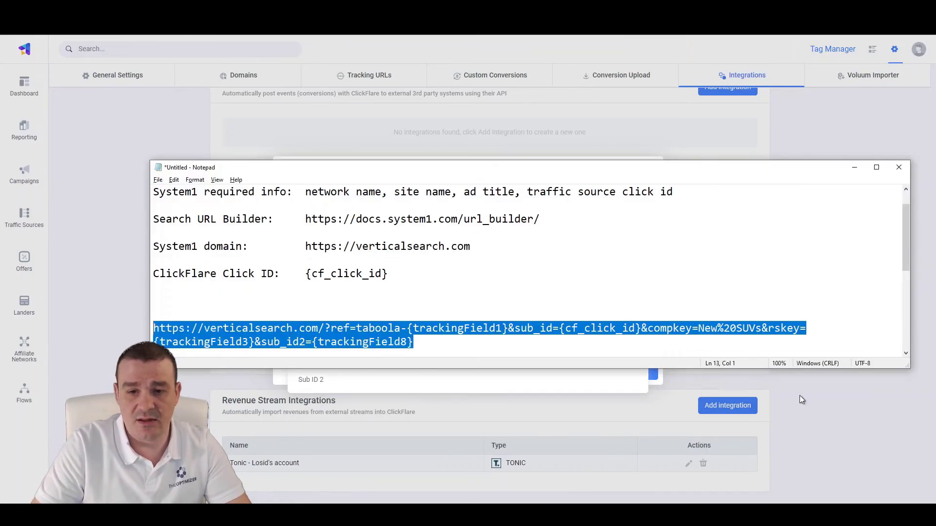
click(375, 342)
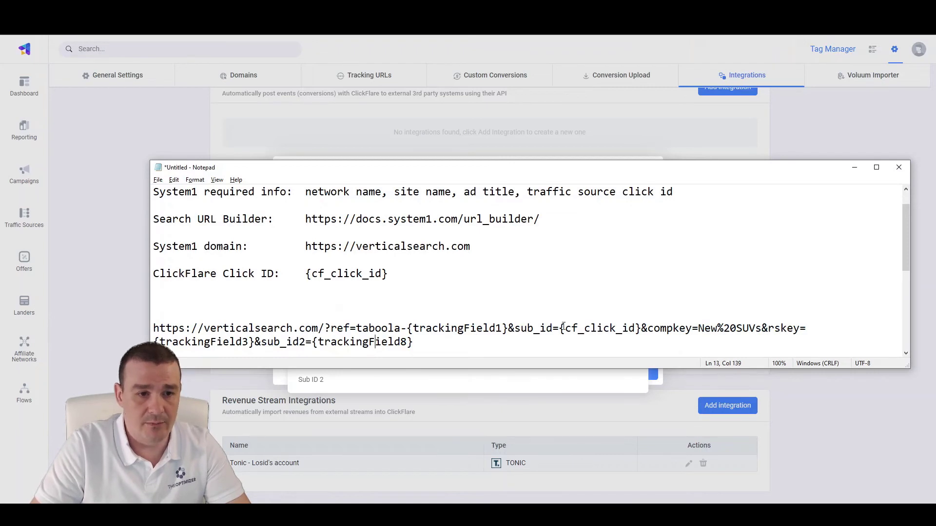
drag(559, 330, 651, 330)
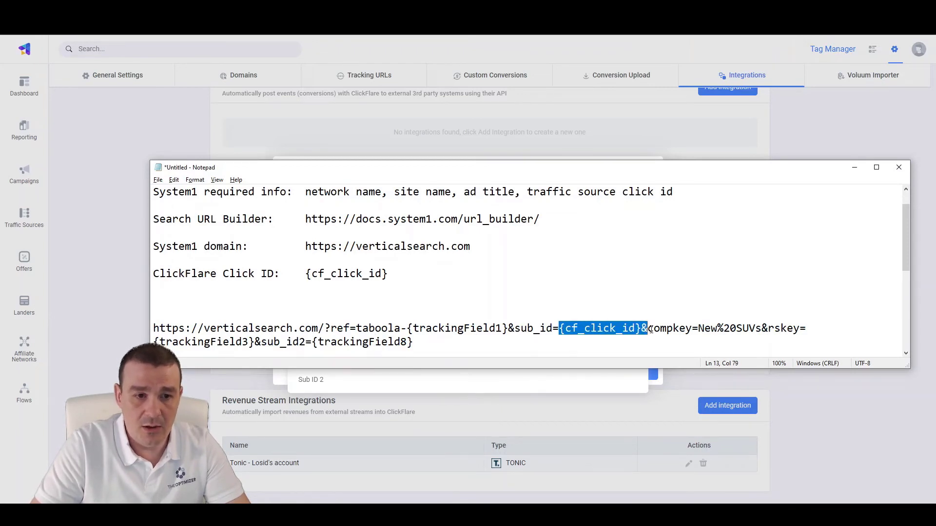
drag(521, 326, 554, 328)
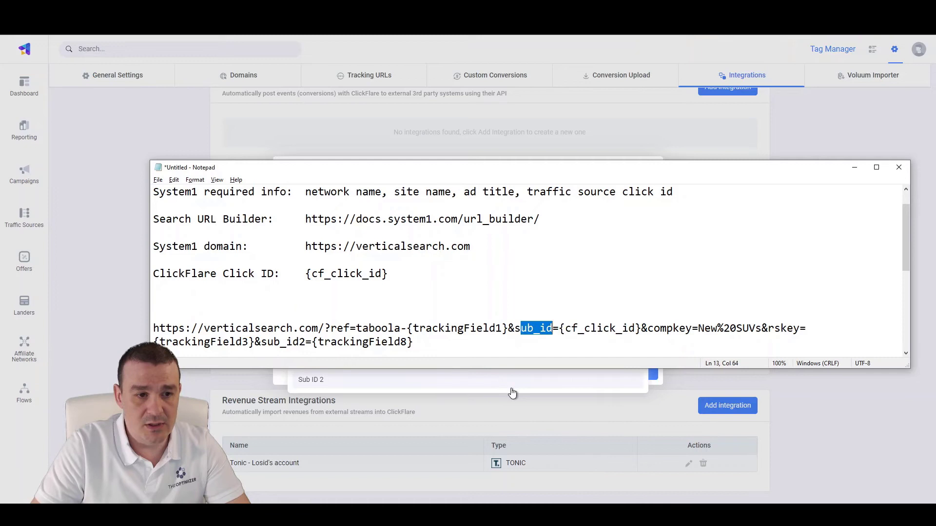
click(509, 388)
Switch Click ID Param to Sub ID 1, enter a System1 auth key, and try saving
click(389, 306)
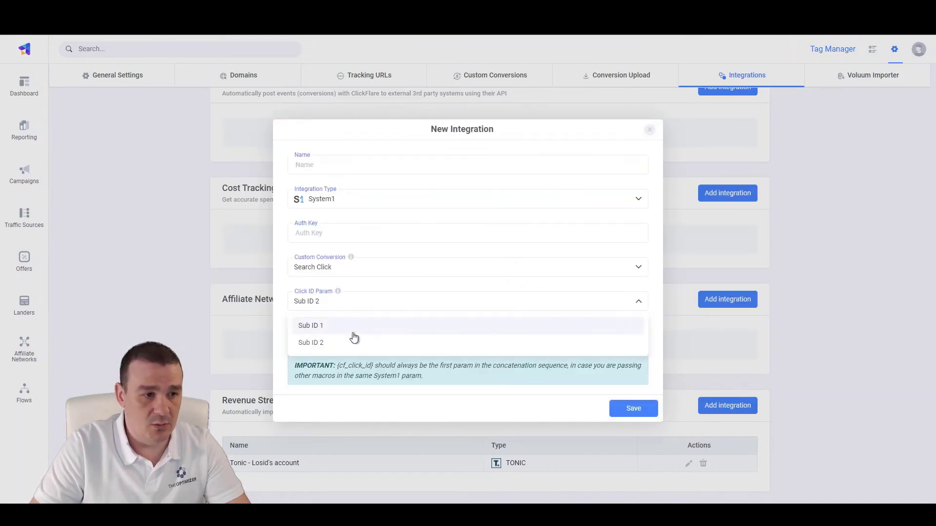
click(352, 332)
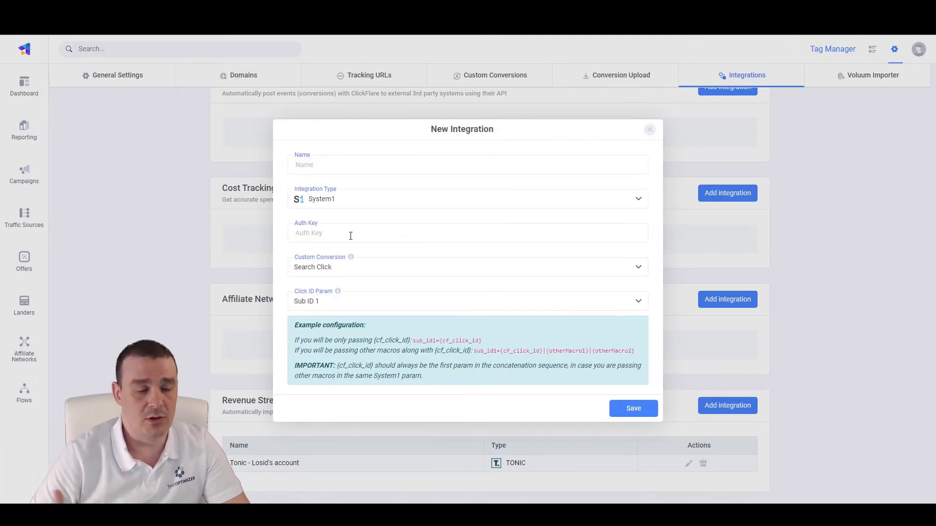
click(350, 235)
text(sjkdvnskjdvnksjdv)
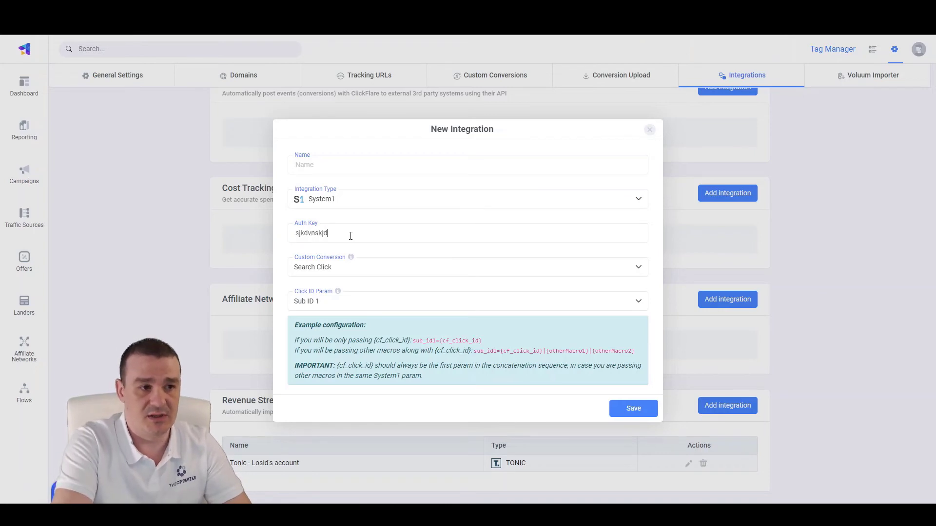
click(634, 409)
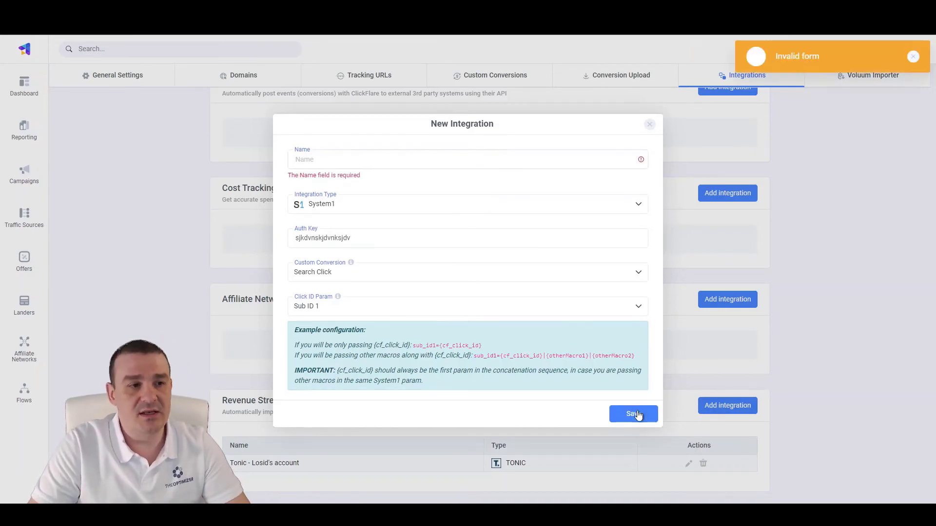
Name the integration 'System 1 - Accoun 1', retry saving, then close the form unsaved
click(379, 156)
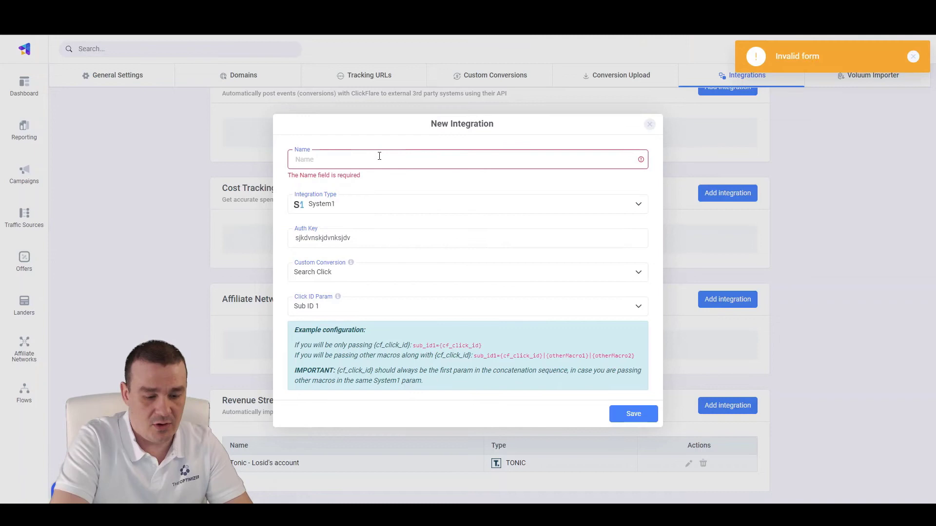
text(Syste)
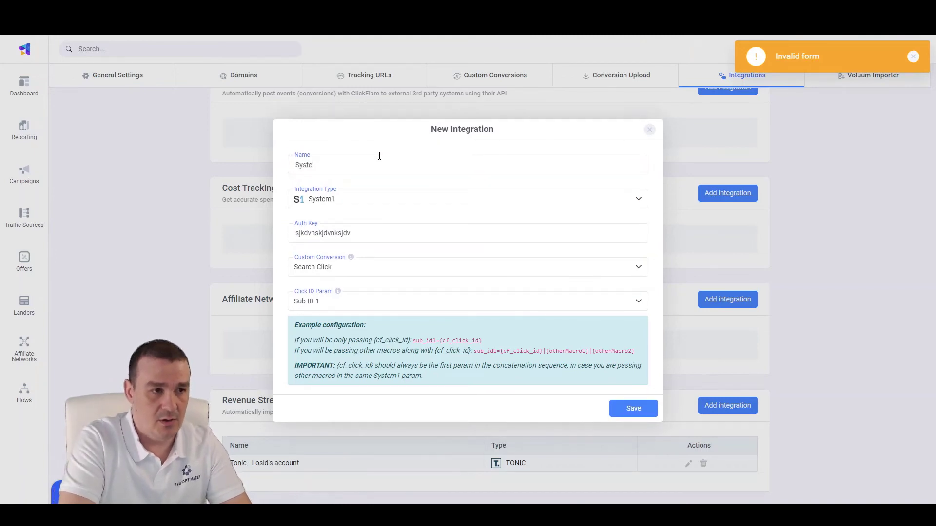
text(m 1 - Accoun 1)
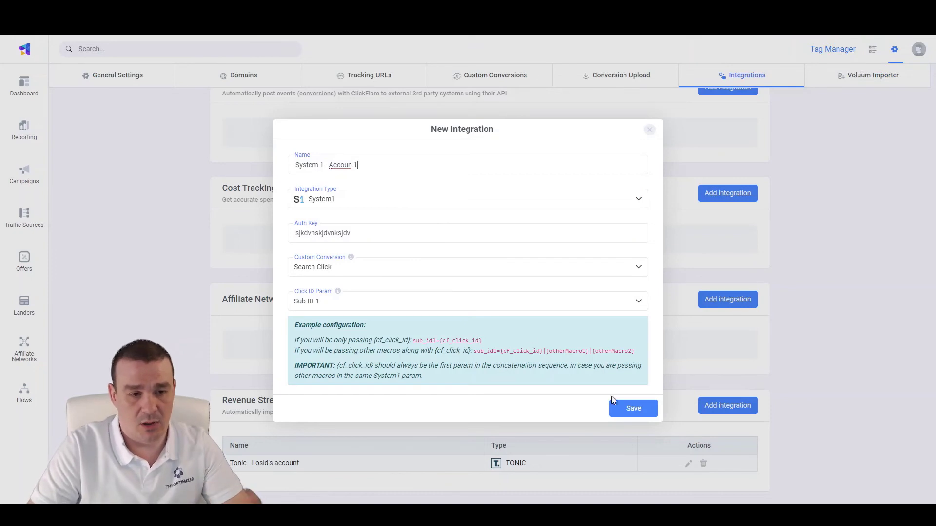
click(638, 408)
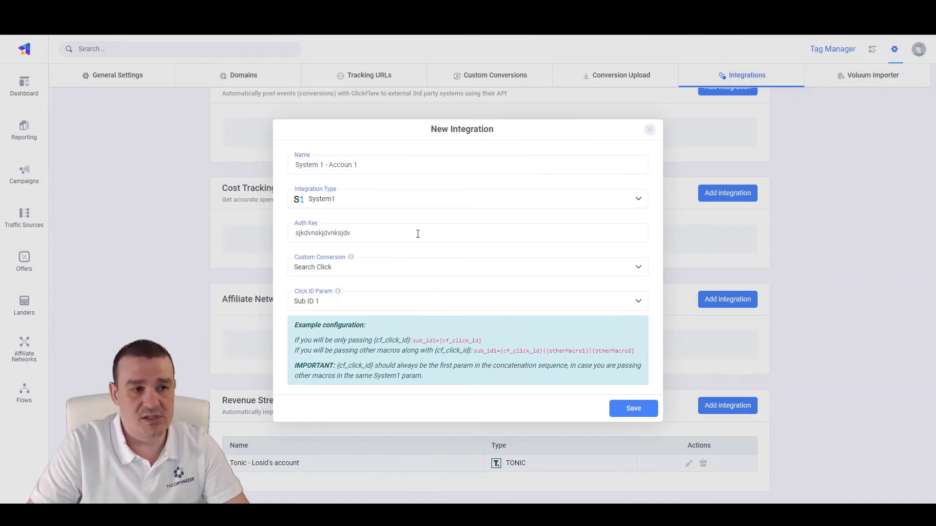
double_click(357, 229)
drag(401, 236, 249, 242)
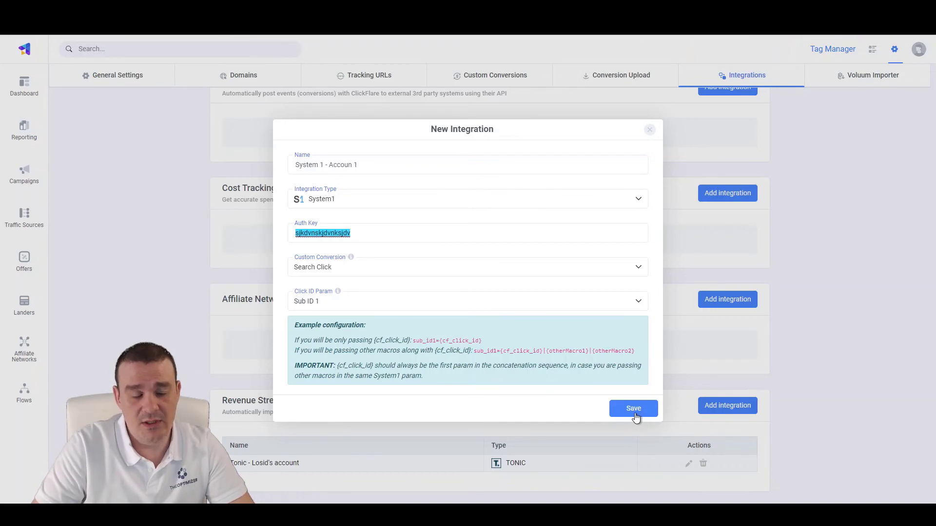
click(650, 131)
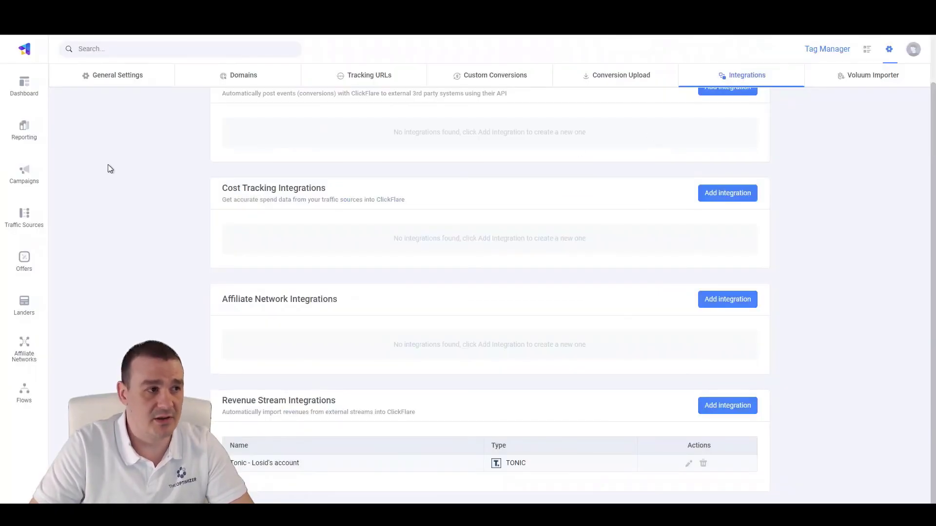
Start a new campaign named 'US - S1 - Example Camp' and set its country to United States
click(26, 182)
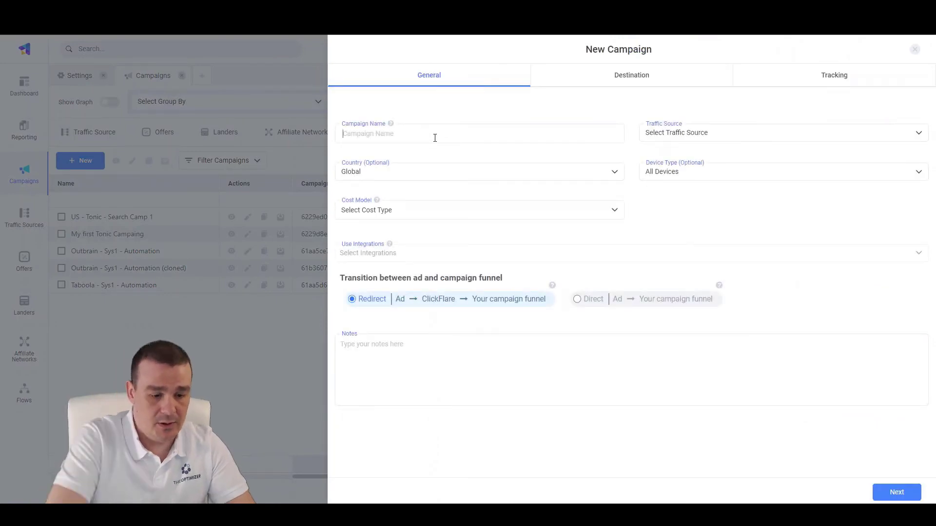
text(US - S1)
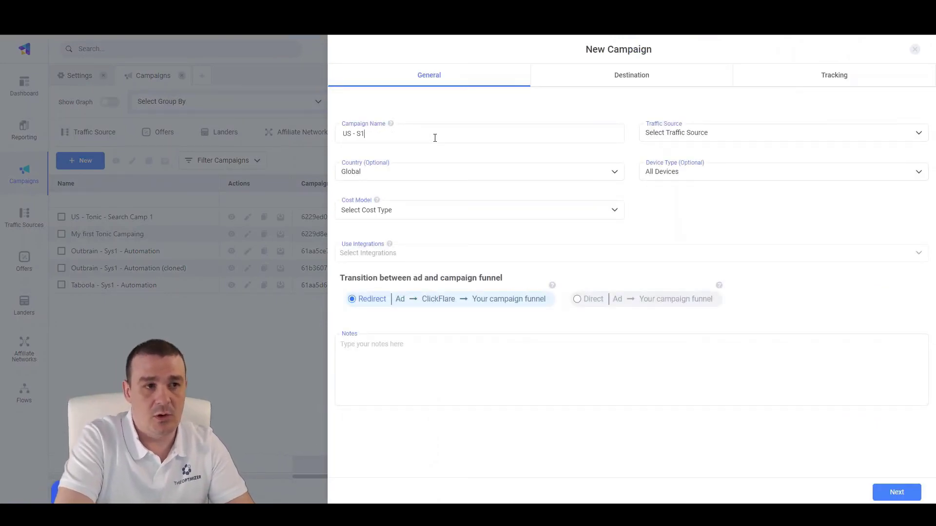
text( - Ex)
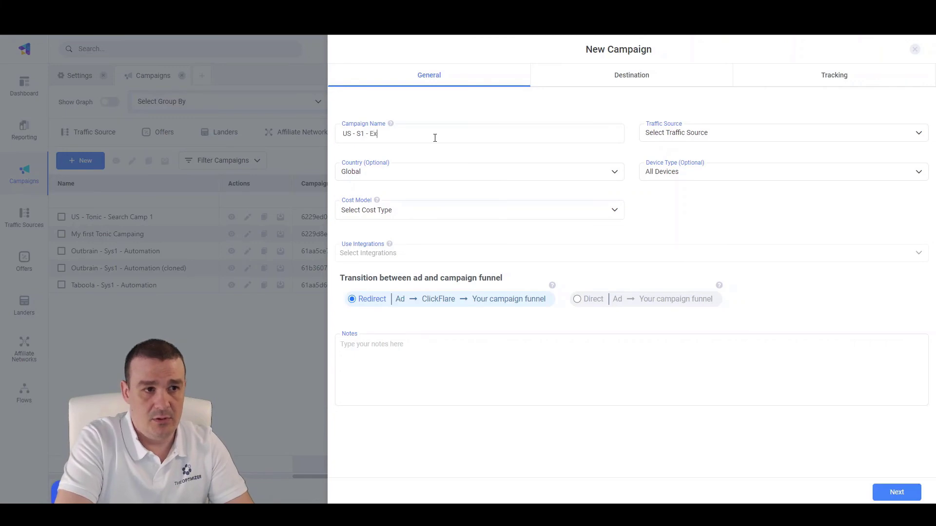
text(ample Camp)
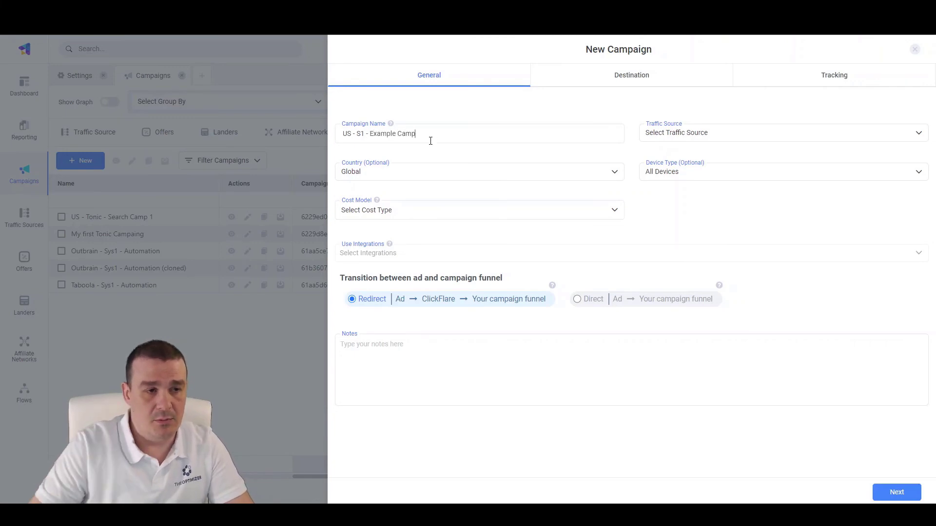
click(402, 174)
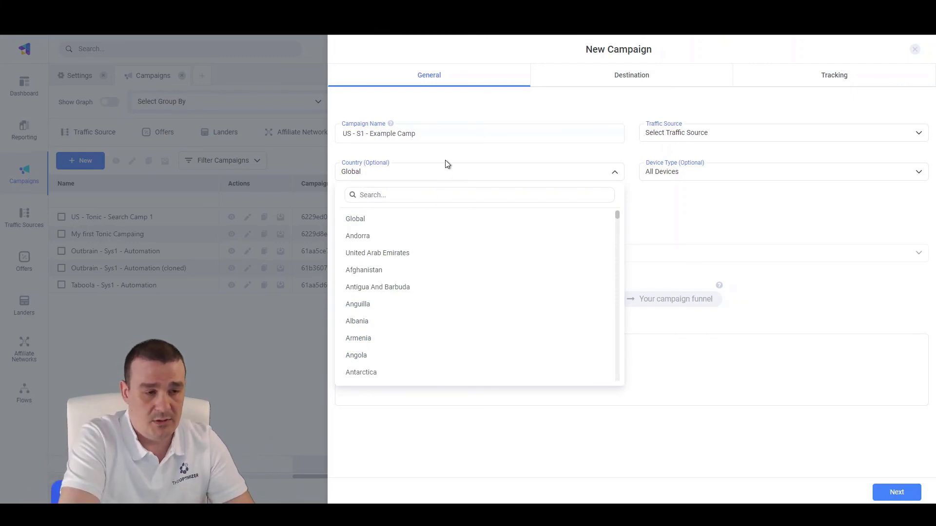
text(unide)
key(BackSpace)
key(BackSpace)
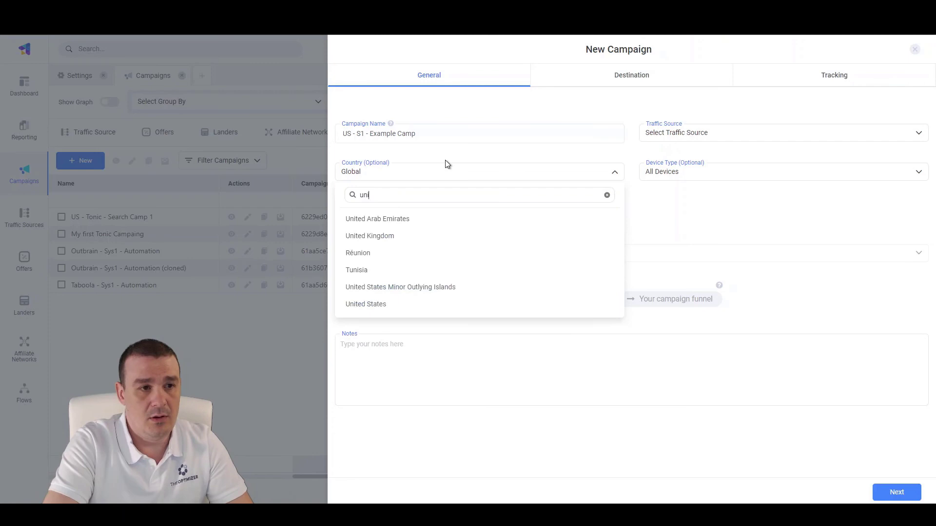
text(d)
key(BackSpace)
text(t)
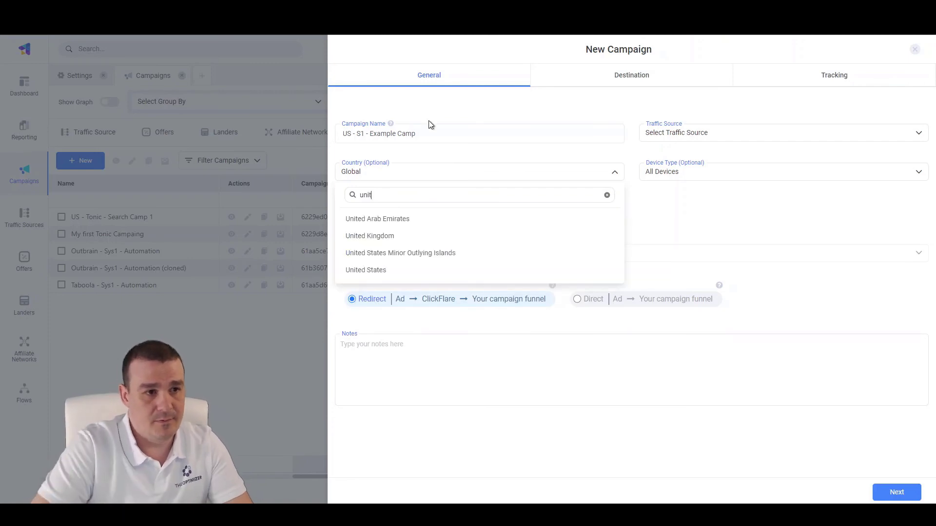
click(407, 270)
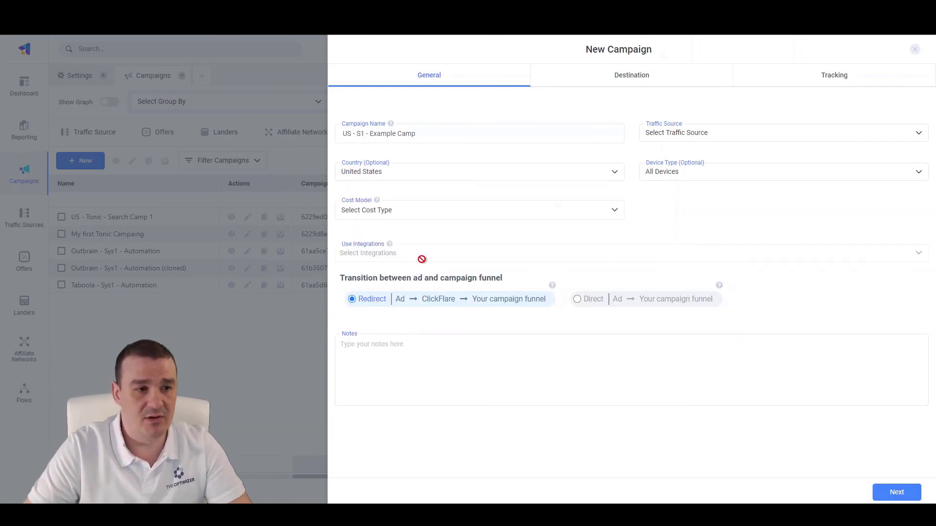
Choose Taboola as the traffic source and No Tracked as the cost model
click(696, 136)
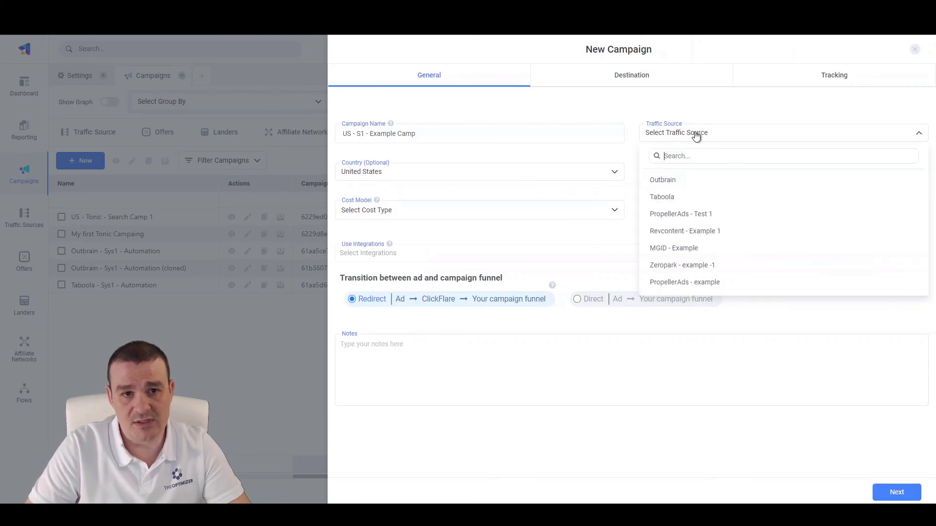
click(702, 200)
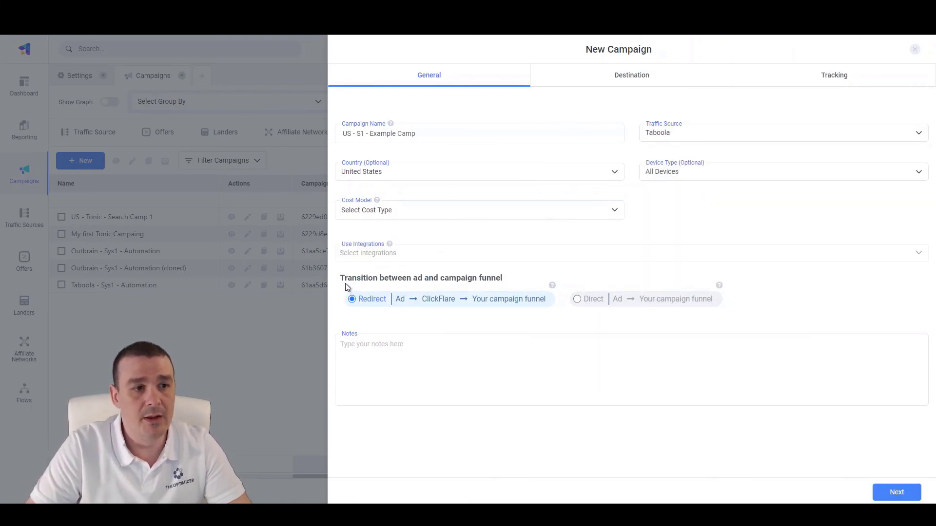
drag(340, 278, 502, 276)
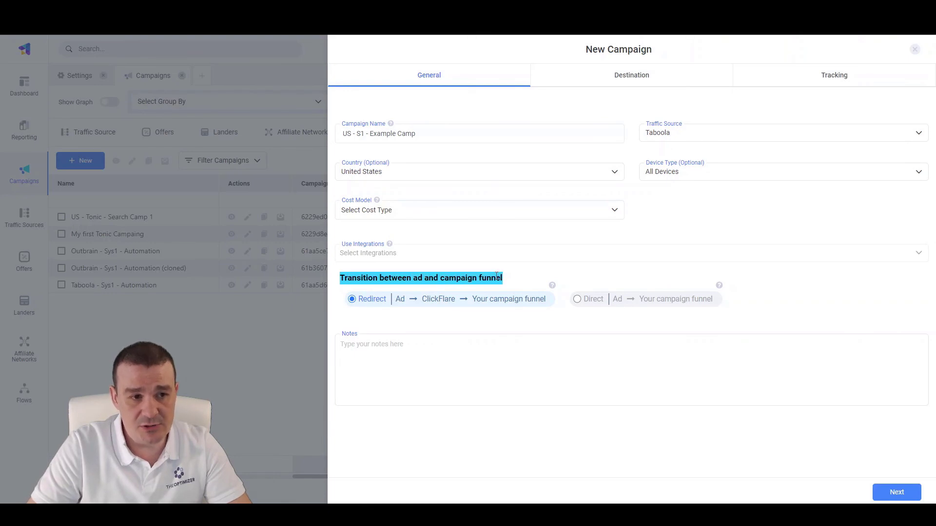
click(438, 279)
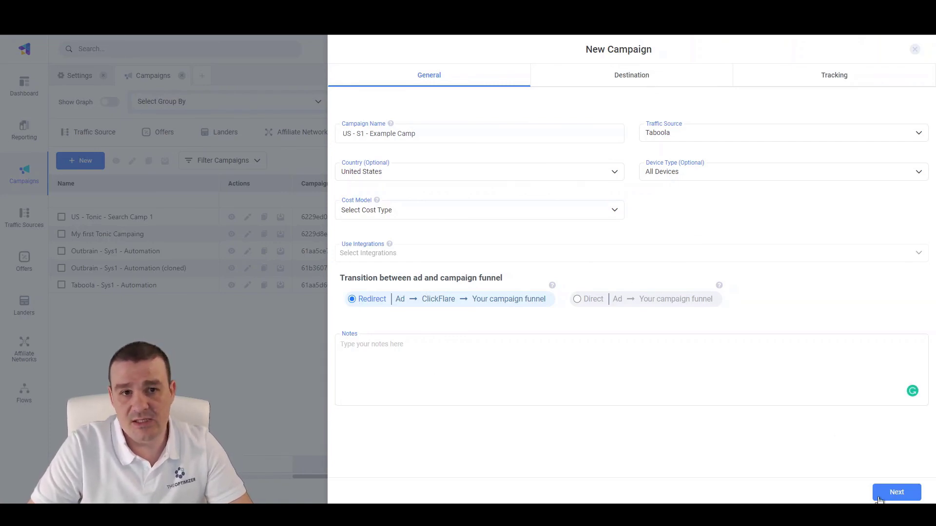
click(460, 216)
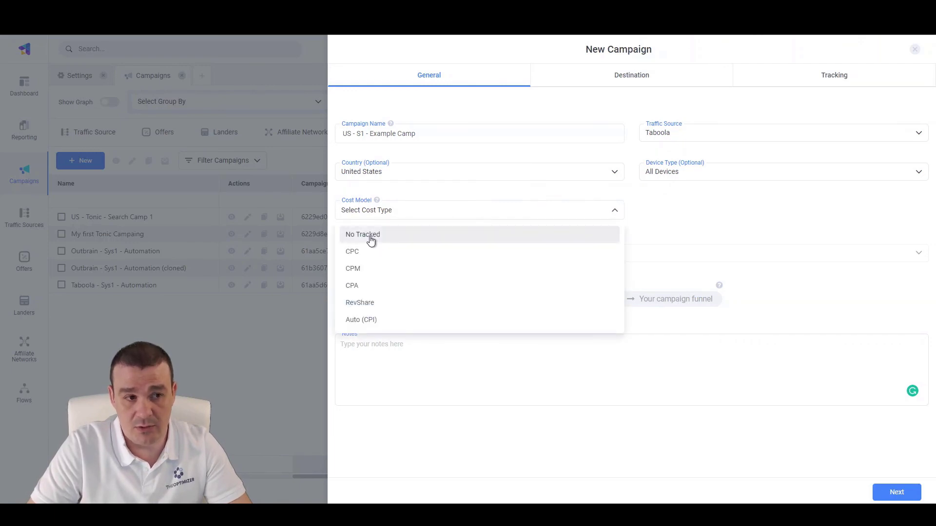
click(370, 235)
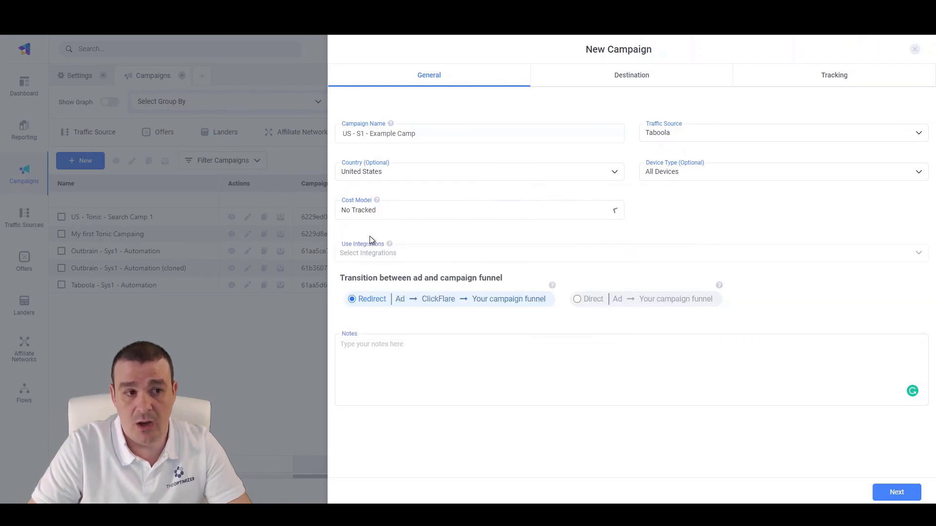
Send the campaign path to Offers only, with the Example S1 Link offer as its destination
click(889, 493)
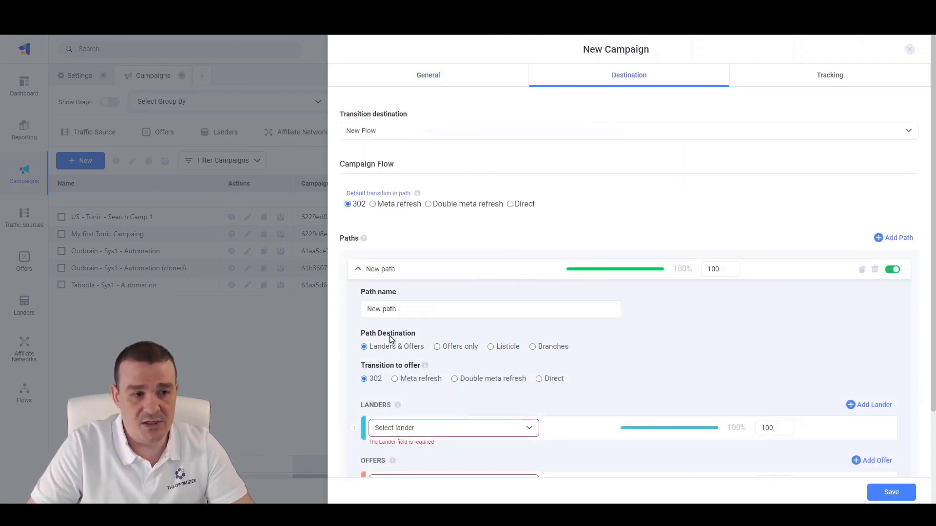
click(437, 347)
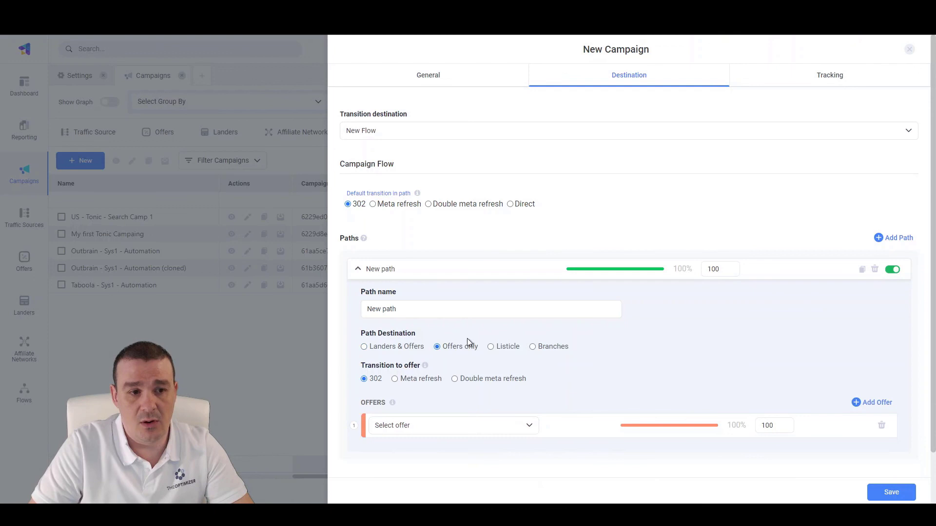
scroll(467, 338, down, 1)
click(411, 369)
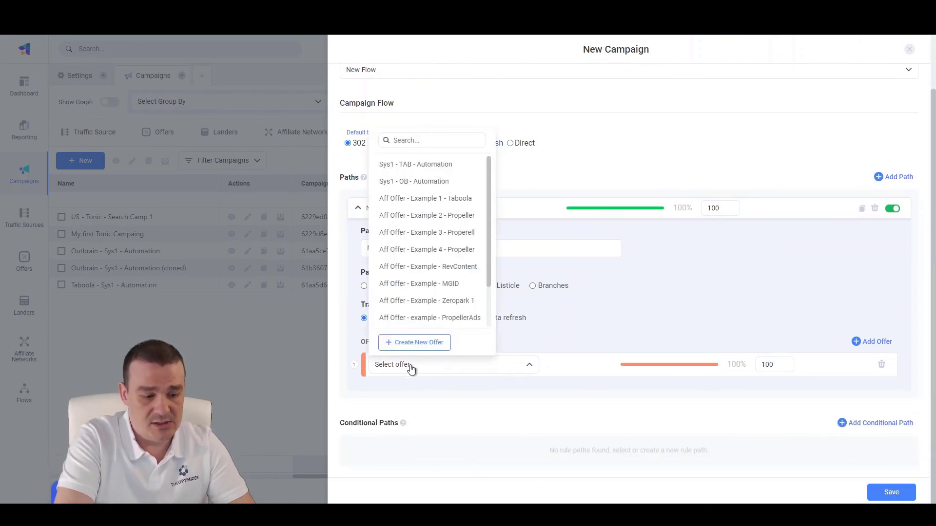
text(s1)
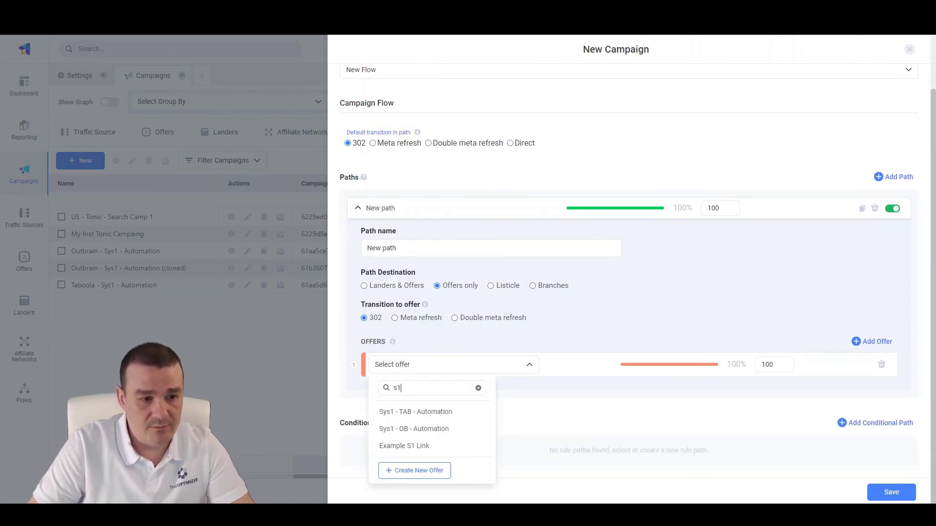
click(429, 445)
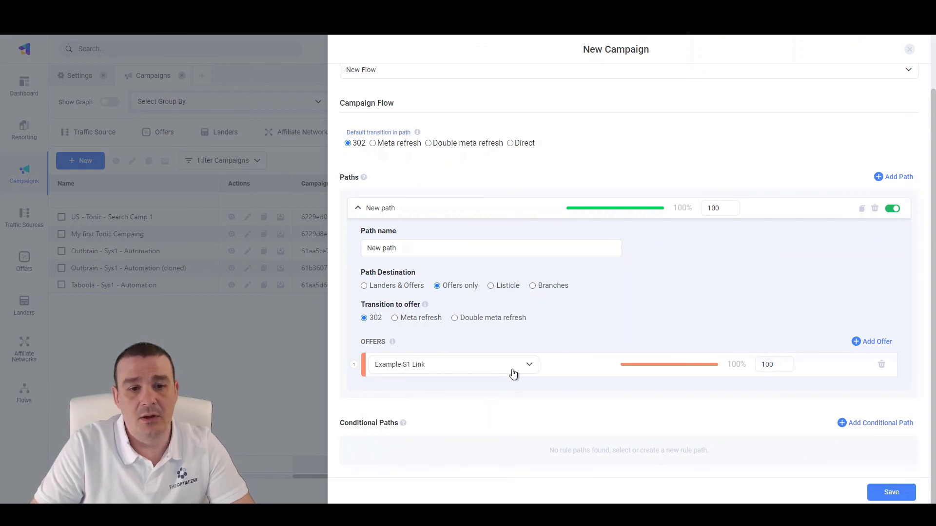
Save the US - S1 - Example Camp campaign and select its globalvisitclub.com tracking URL
click(890, 492)
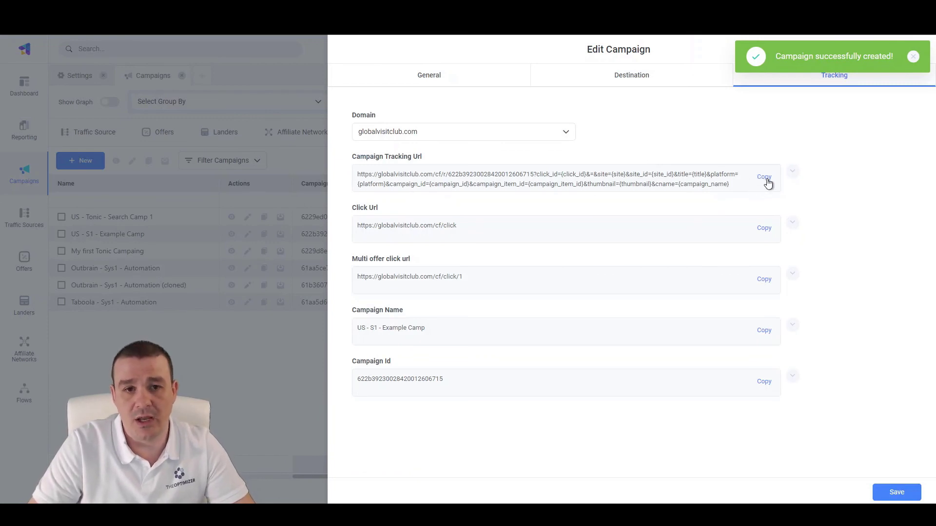
drag(733, 187, 374, 174)
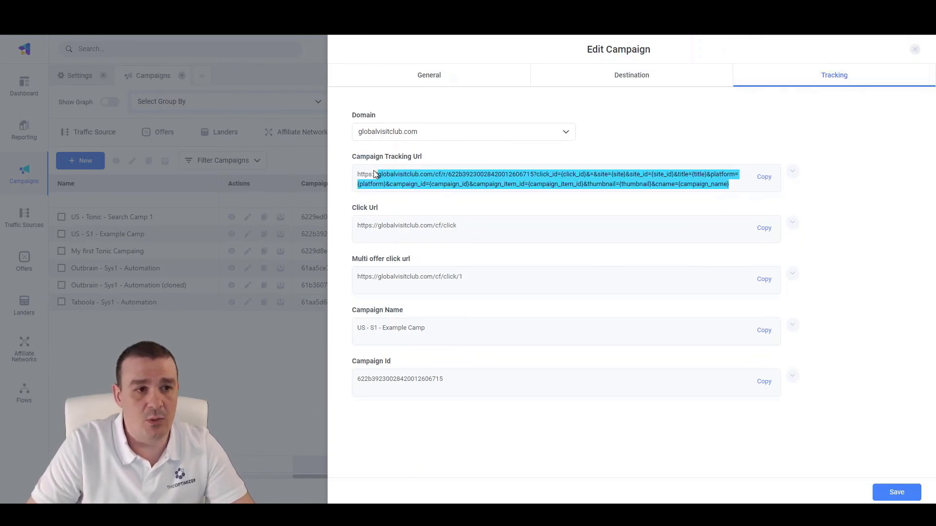